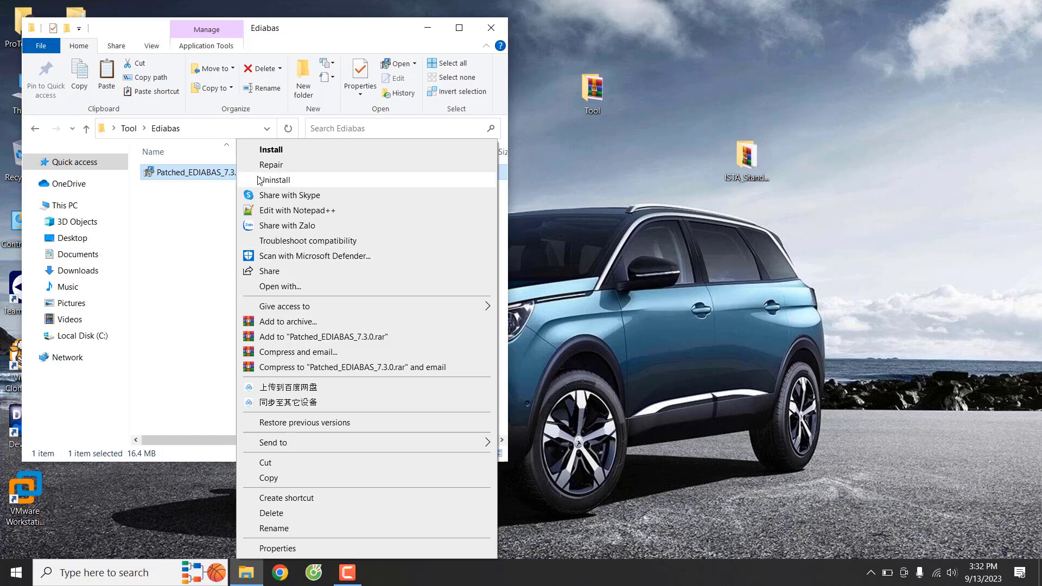
Step: Install EDIABAS 7.3.0 from the Patched_EDIABAS_7.3.0 package, finish its setup wizard and refresh the desktop
{"action": "left_click", "coordinate": [271, 149]}
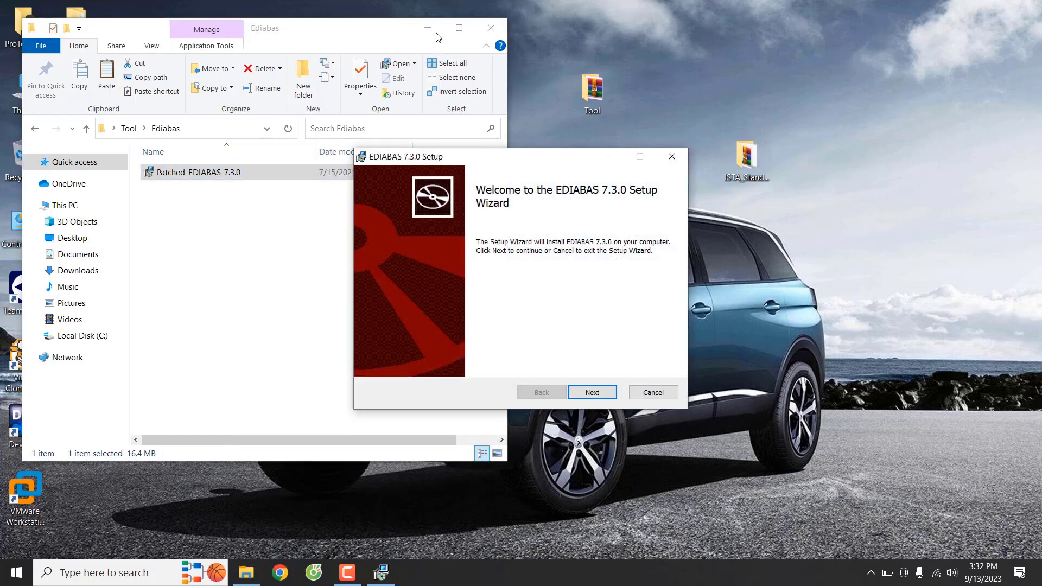
{"action": "left_click", "coordinate": [427, 28]}
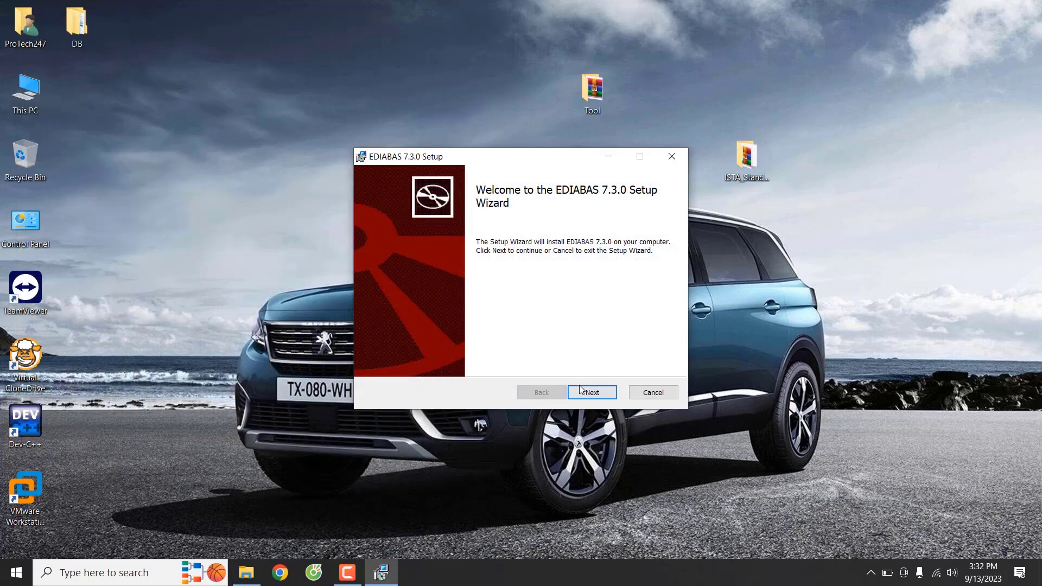
{"action": "left_click", "coordinate": [591, 398]}
{"action": "left_click", "coordinate": [592, 393]}
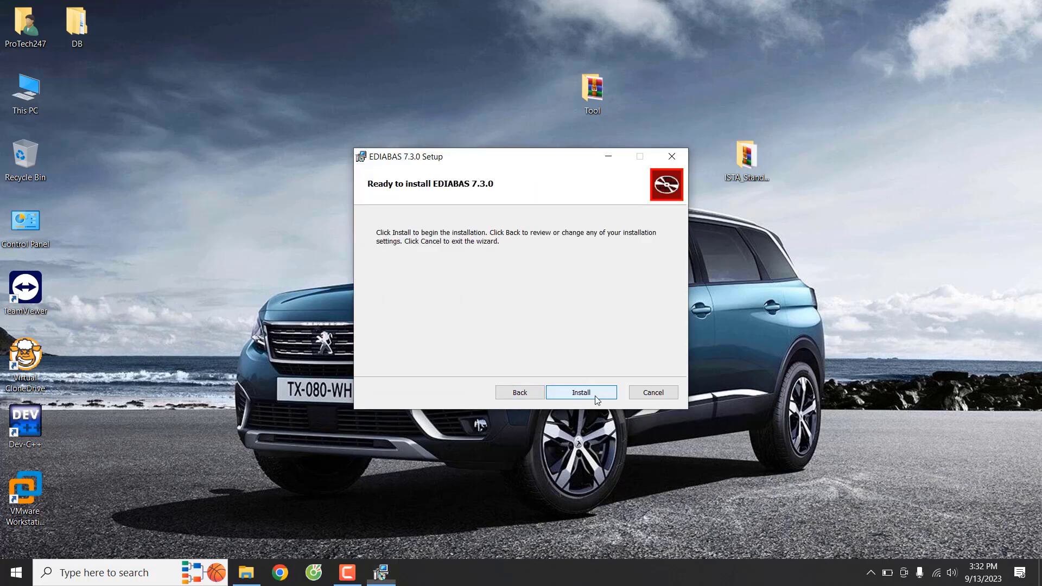
{"action": "left_click", "coordinate": [592, 393]}
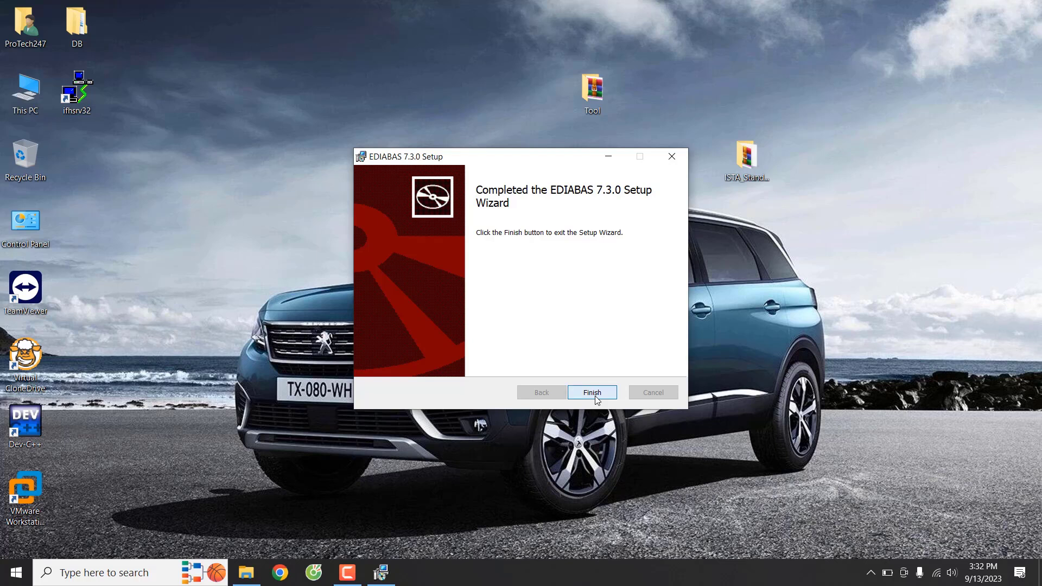
{"action": "left_click", "coordinate": [592, 393]}
{"action": "right_click", "coordinate": [486, 170]}
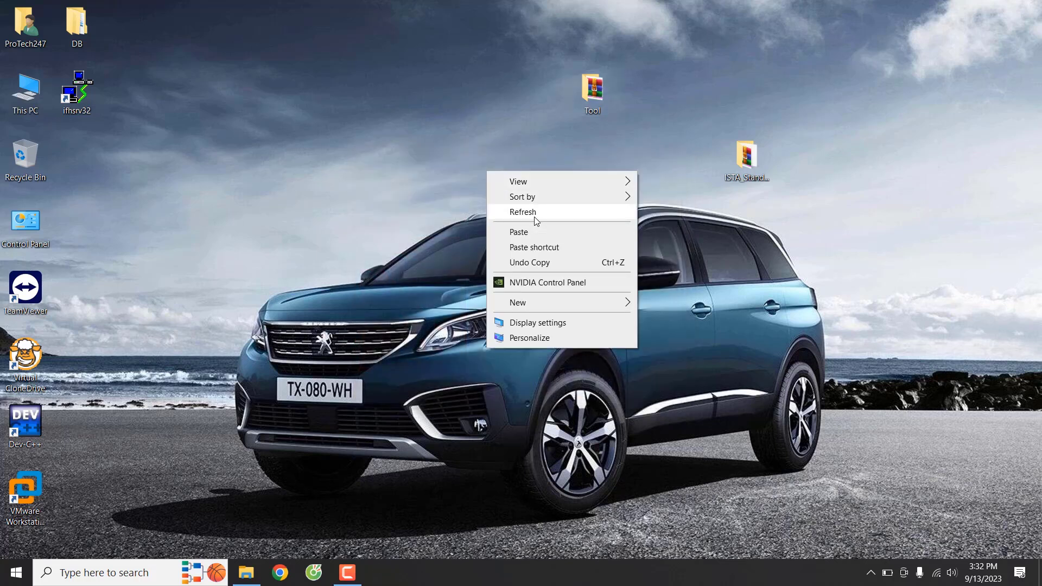
{"action": "left_click", "coordinate": [535, 213]}
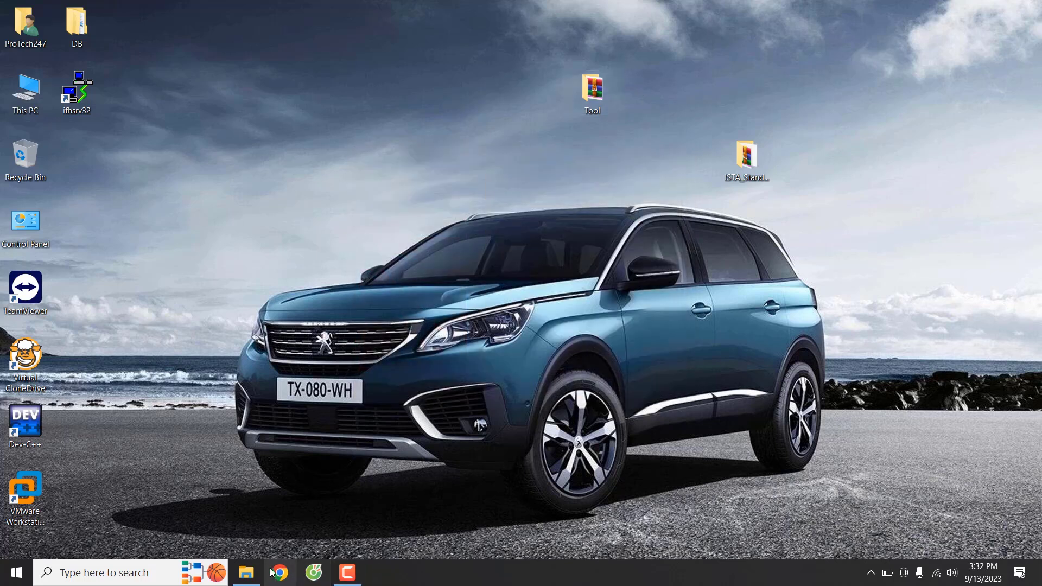
Step: Run the VCRedist x86 x64 All In One installer from the Tool folder's Vcredist subfolder and clear the folder window from the desktop
{"action": "left_click", "coordinate": [246, 572]}
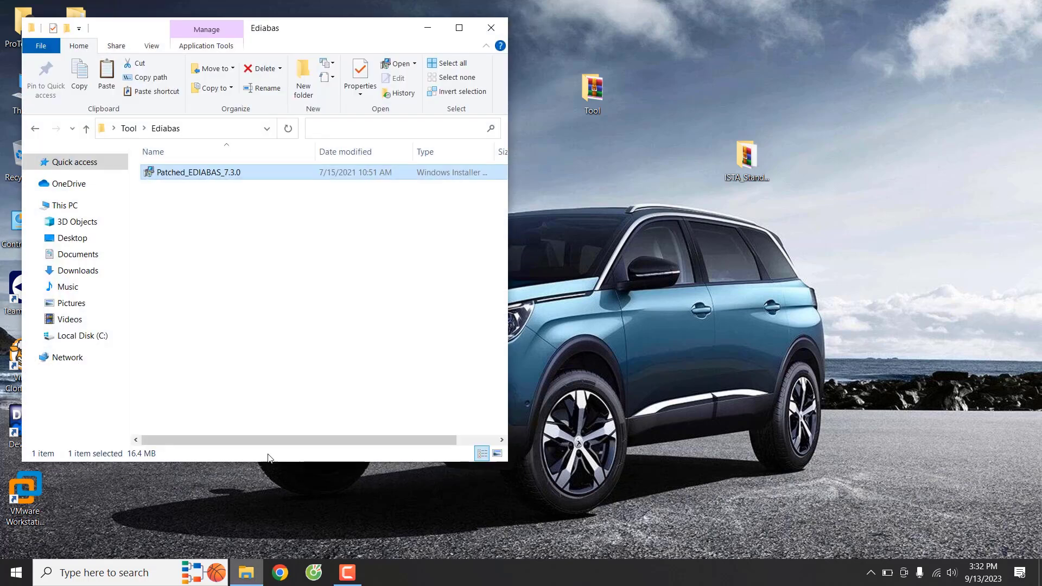
{"action": "left_click", "coordinate": [36, 128]}
{"action": "left_click", "coordinate": [216, 187]}
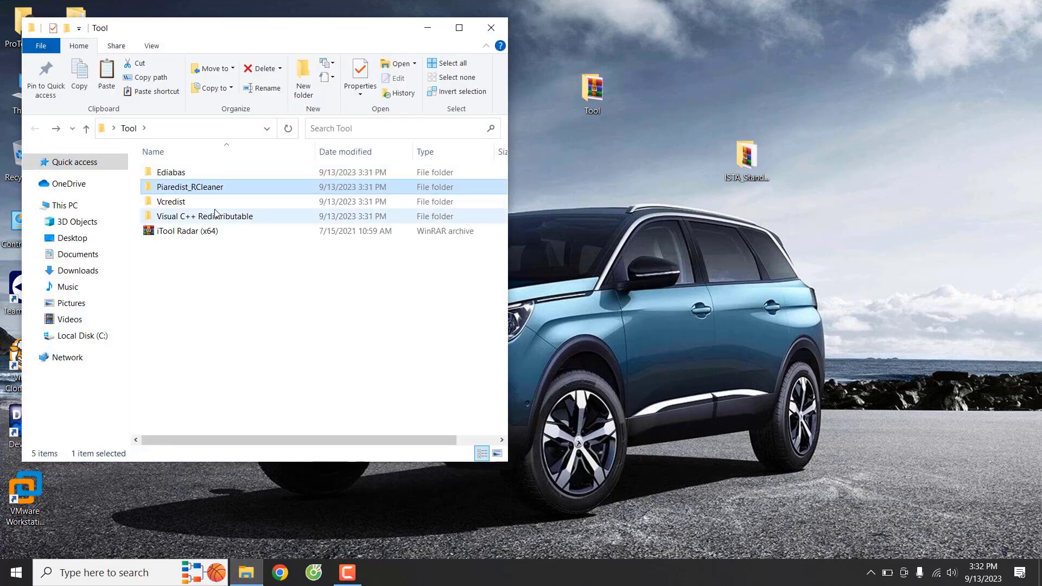
{"action": "double_click", "coordinate": [215, 202]}
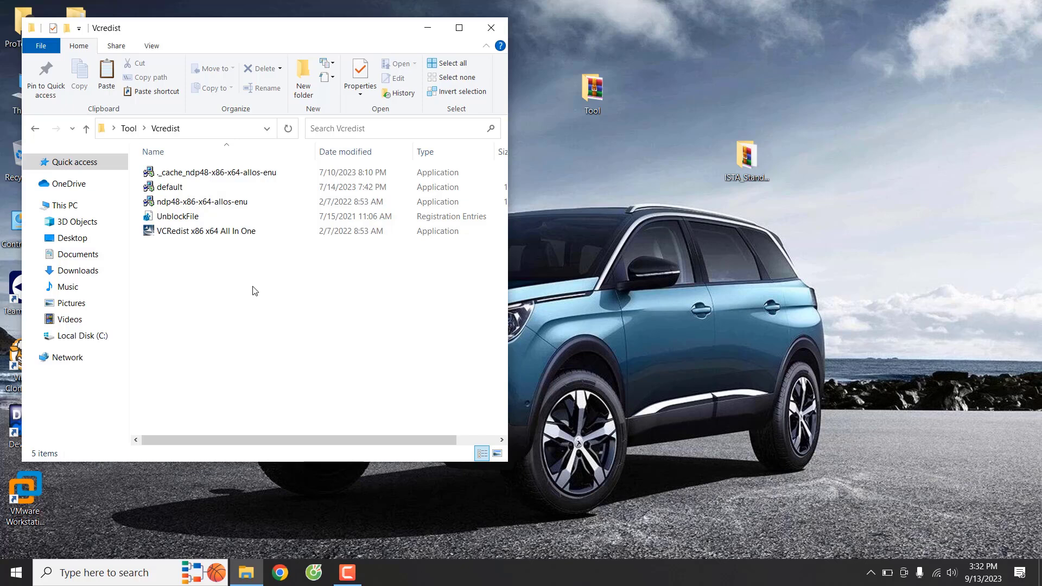
{"action": "double_click", "coordinate": [237, 233]}
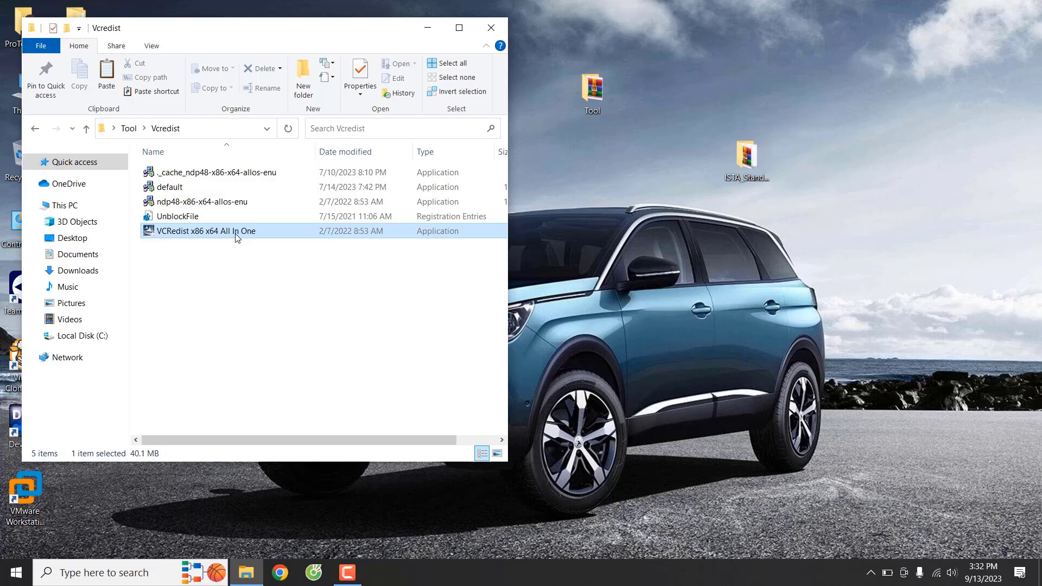
{"action": "left_click", "coordinate": [427, 28]}
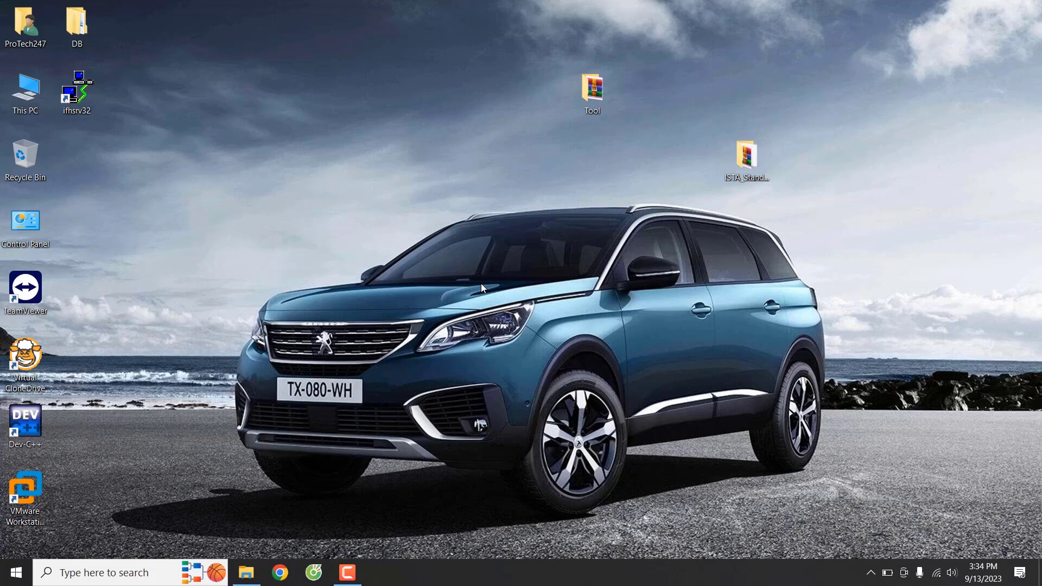
Step: Try to install 2019_VC_redist.x64 from the Tool folder's Visual C++ Redistributable subfolder, accepting the license terms, and return to the desktop
{"action": "left_click", "coordinate": [246, 573]}
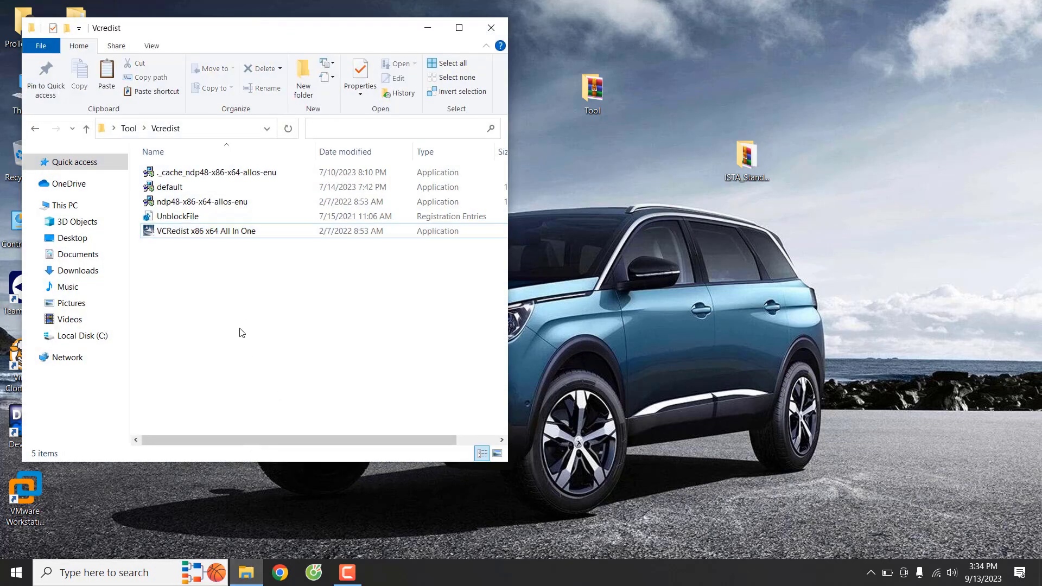
{"action": "left_click", "coordinate": [128, 128]}
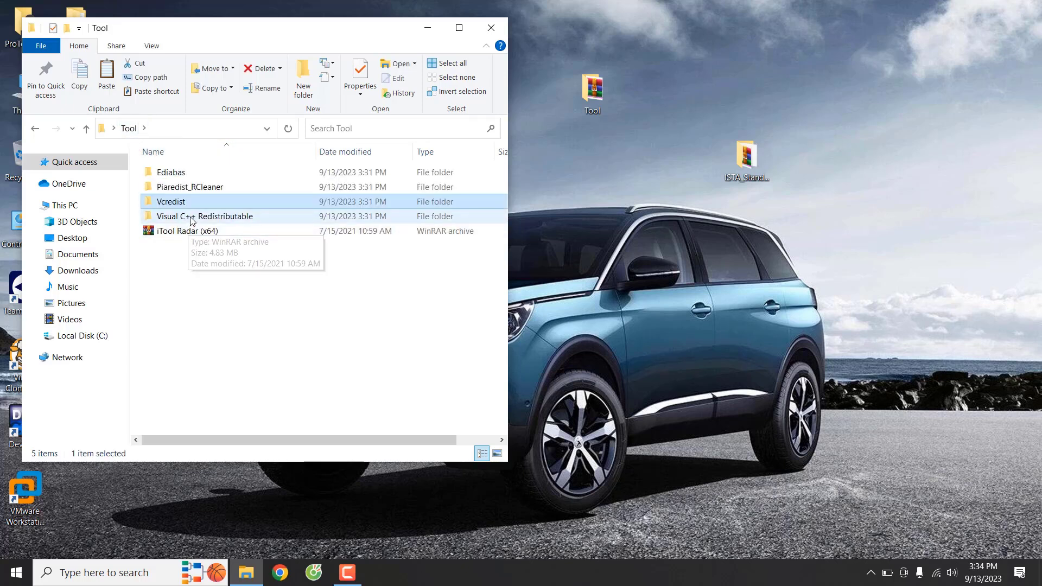
{"action": "double_click", "coordinate": [176, 219]}
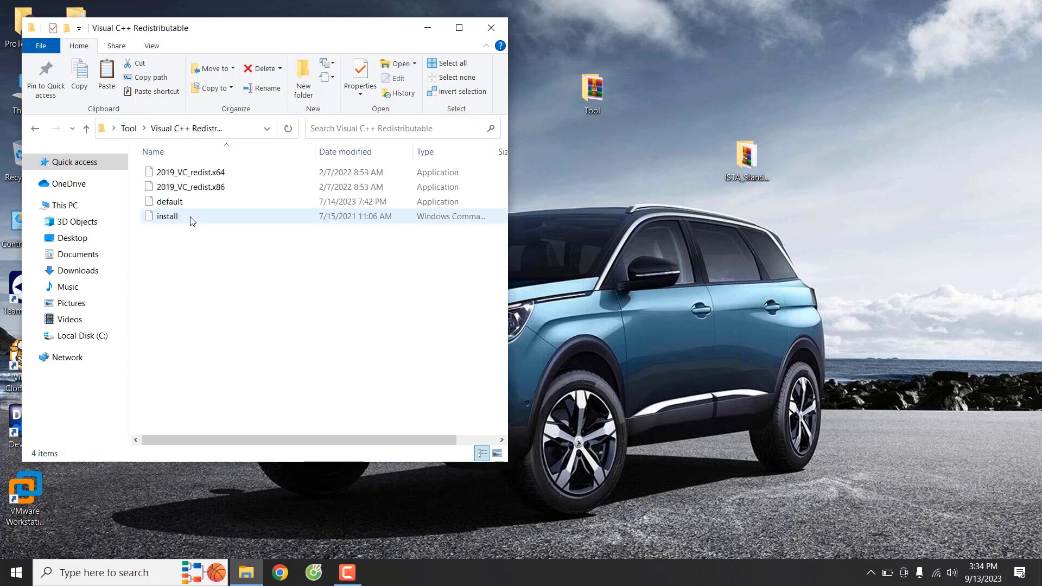
{"action": "double_click", "coordinate": [214, 173]}
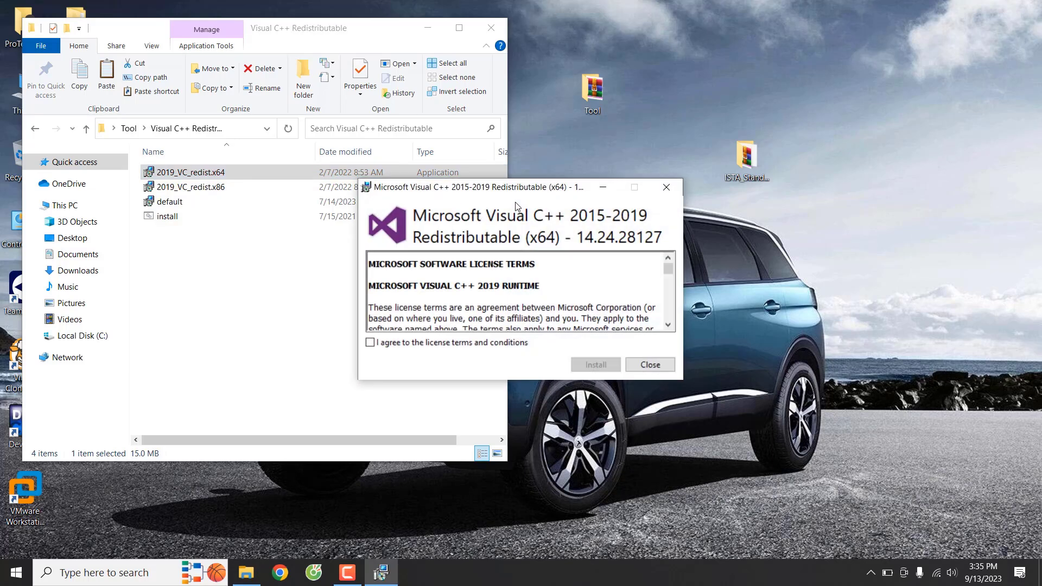
{"action": "left_click", "coordinate": [450, 343]}
{"action": "left_click", "coordinate": [599, 365]}
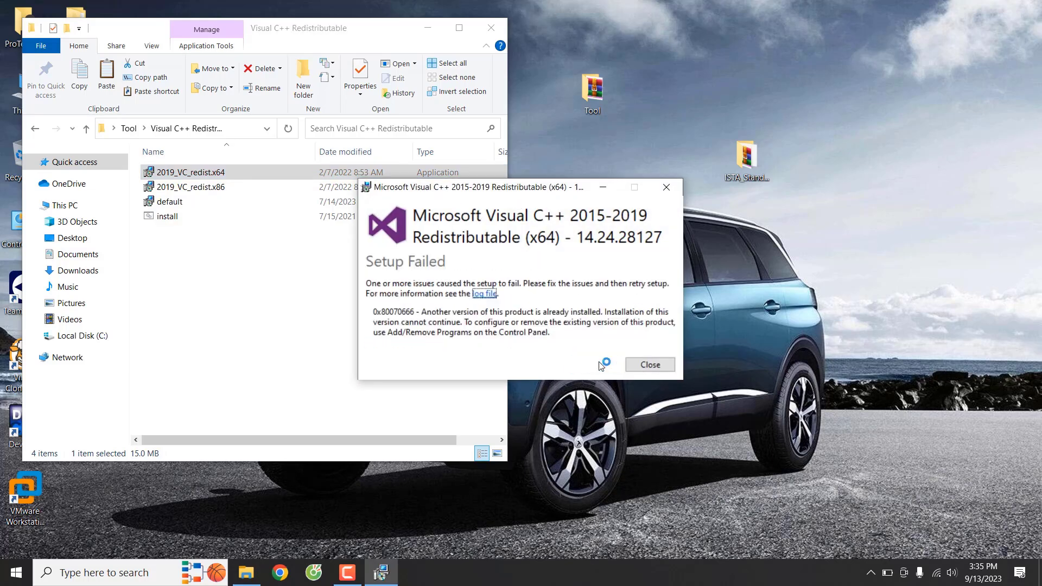
{"action": "left_click", "coordinate": [652, 362]}
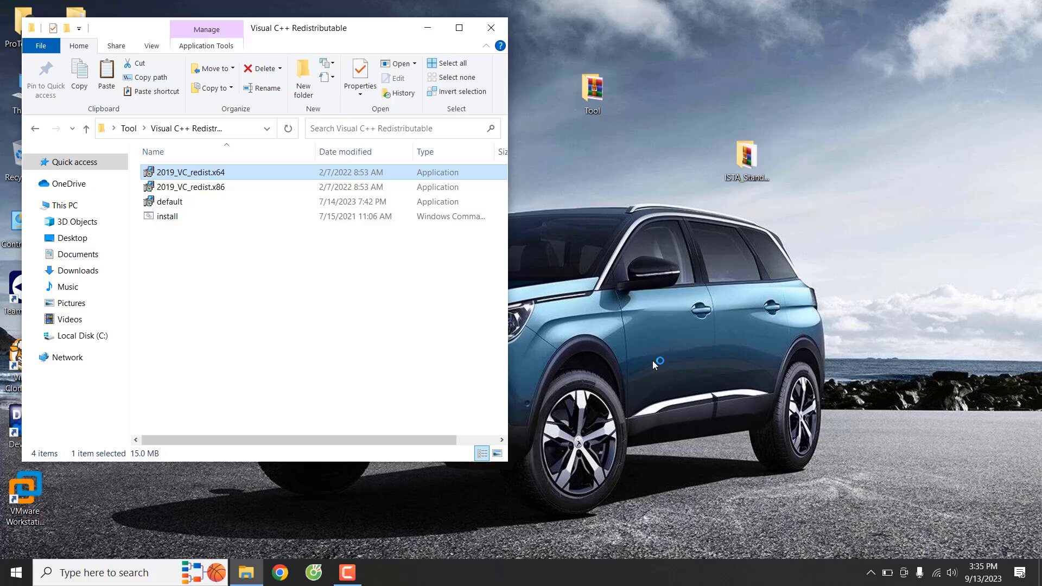
{"action": "left_click", "coordinate": [428, 28]}
{"action": "right_click", "coordinate": [510, 115]}
{"action": "left_click", "coordinate": [546, 158]}
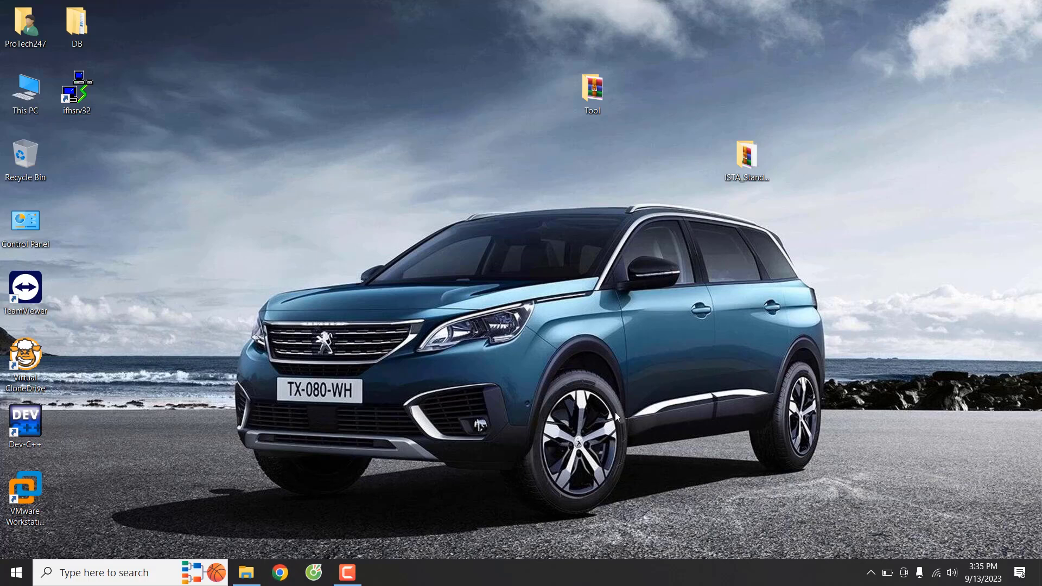
Step: Run ista_standalone_installer_4.39.20 from the ISTA standalone folder as administrator and minimize the folder window
{"action": "double_click", "coordinate": [760, 152]}
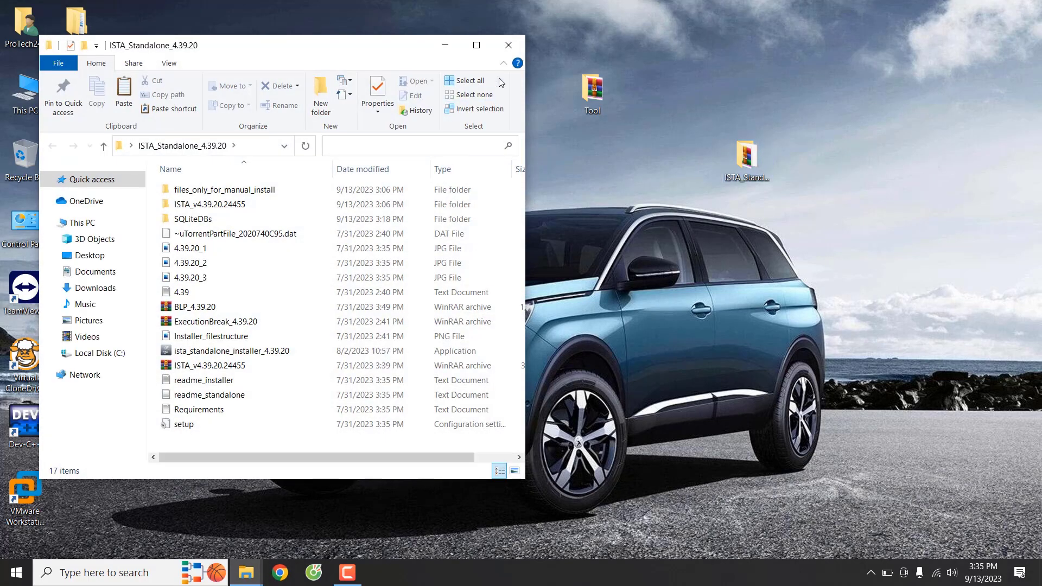
{"action": "left_click", "coordinate": [476, 46]}
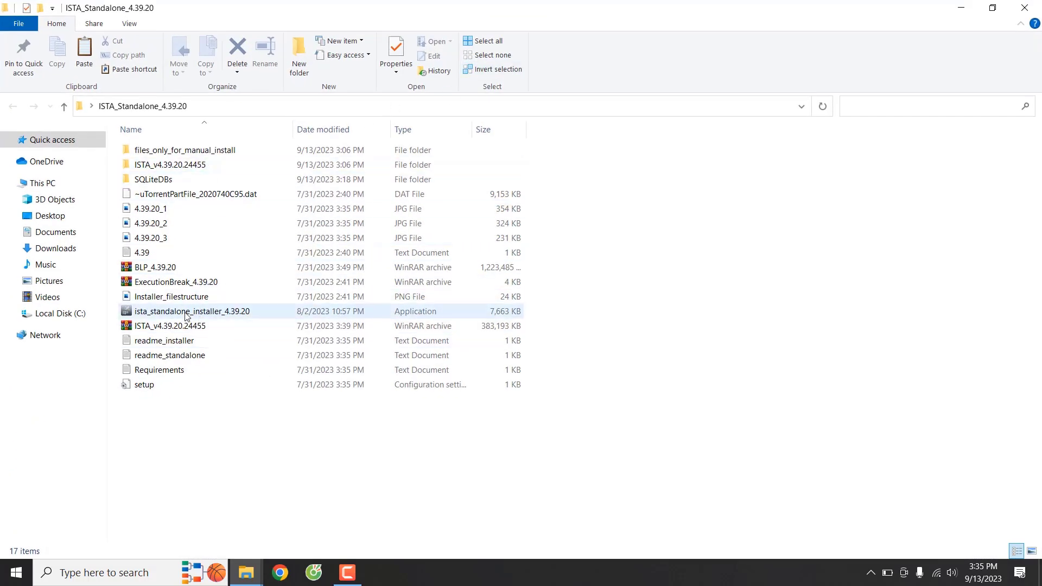
{"action": "left_click", "coordinate": [237, 317]}
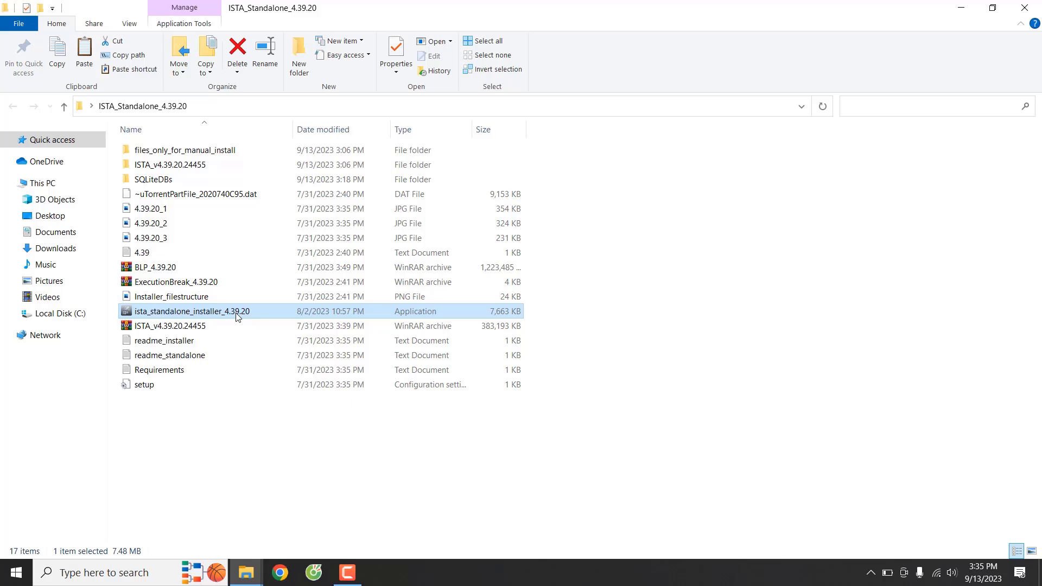
{"action": "right_click", "coordinate": [237, 317]}
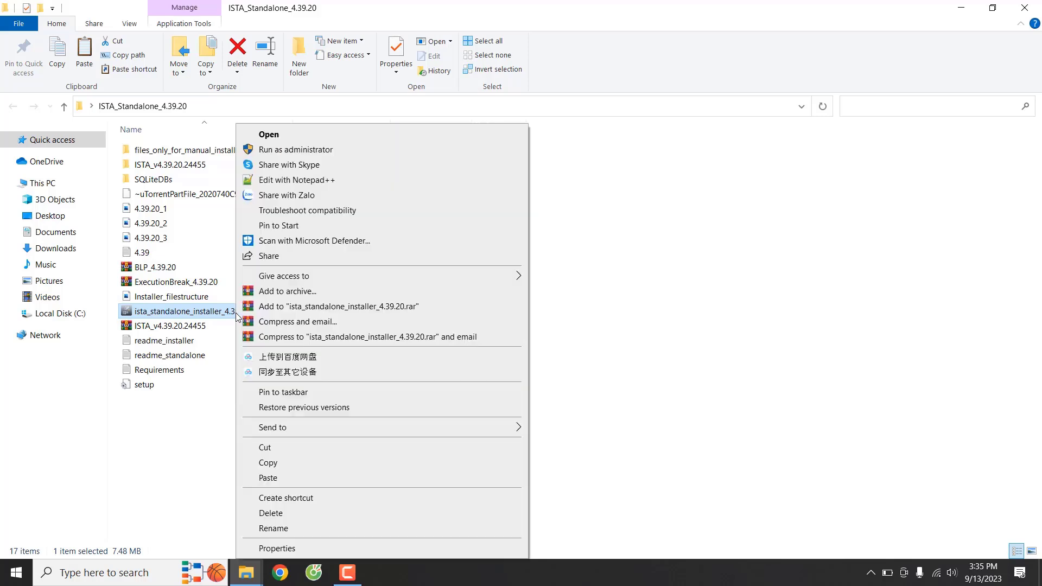
{"action": "left_click", "coordinate": [281, 153]}
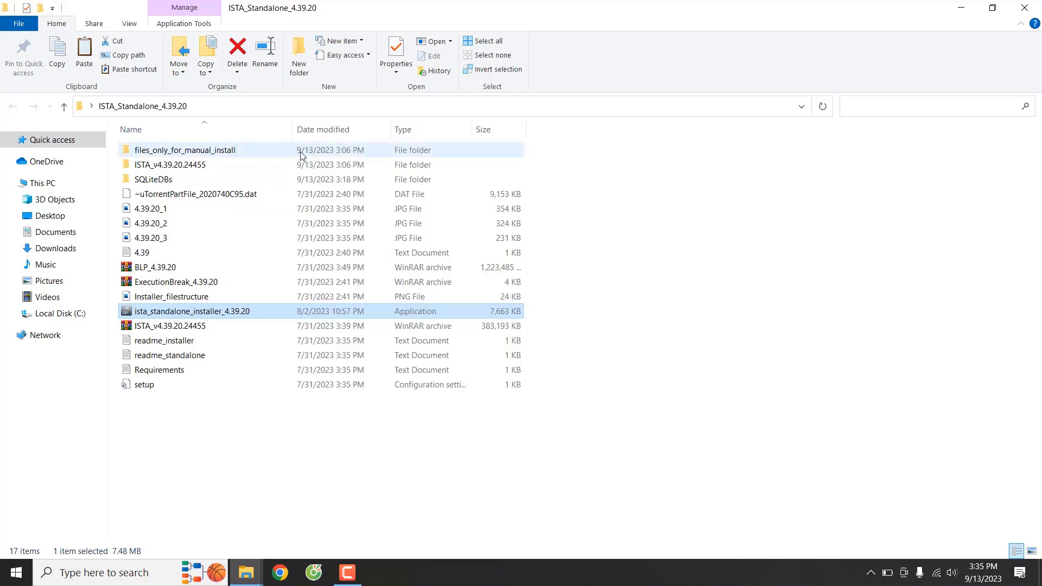
{"action": "left_click", "coordinate": [961, 8]}
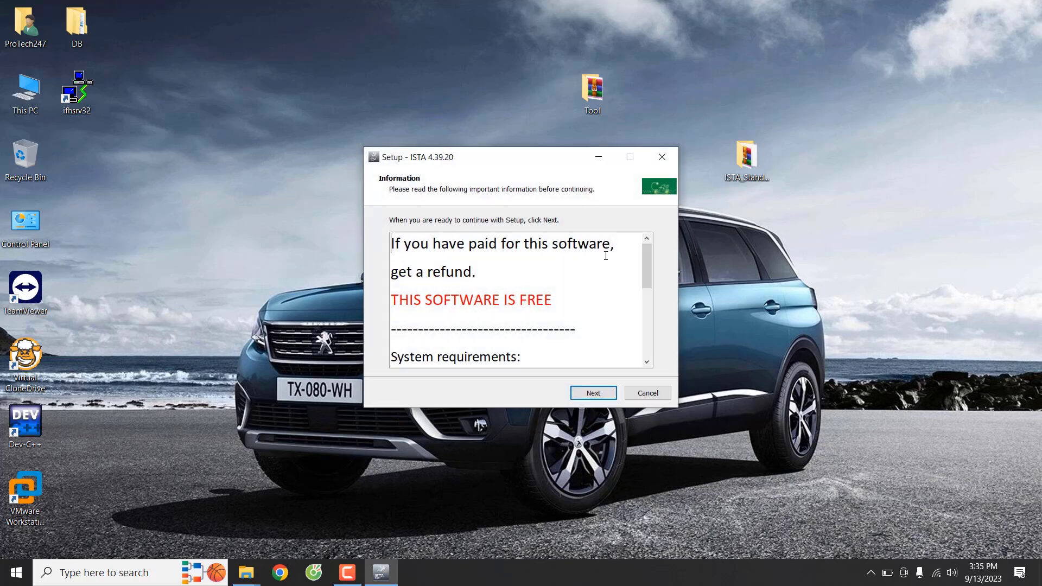
Step: Accept the destination C:\EC-APPS\ISTA and the Compact installation with the SQLiteDBs en-GB 4.39.20 component
{"action": "scroll", "coordinate": [605, 256], "scroll_direction": "down", "scroll_amount": 5}
{"action": "left_click", "coordinate": [597, 398]}
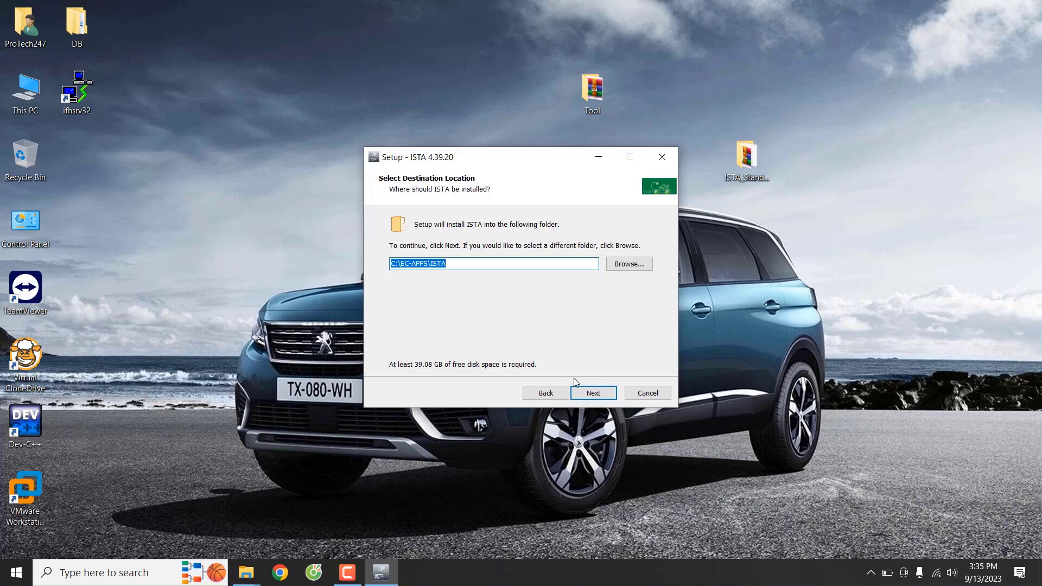
{"action": "left_click", "coordinate": [605, 400]}
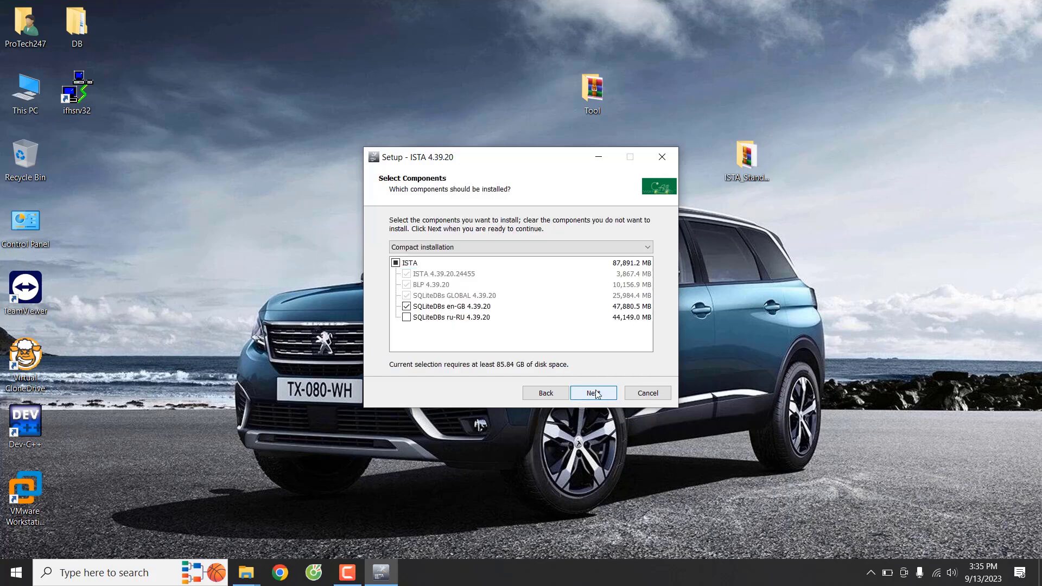
{"action": "left_click", "coordinate": [597, 395]}
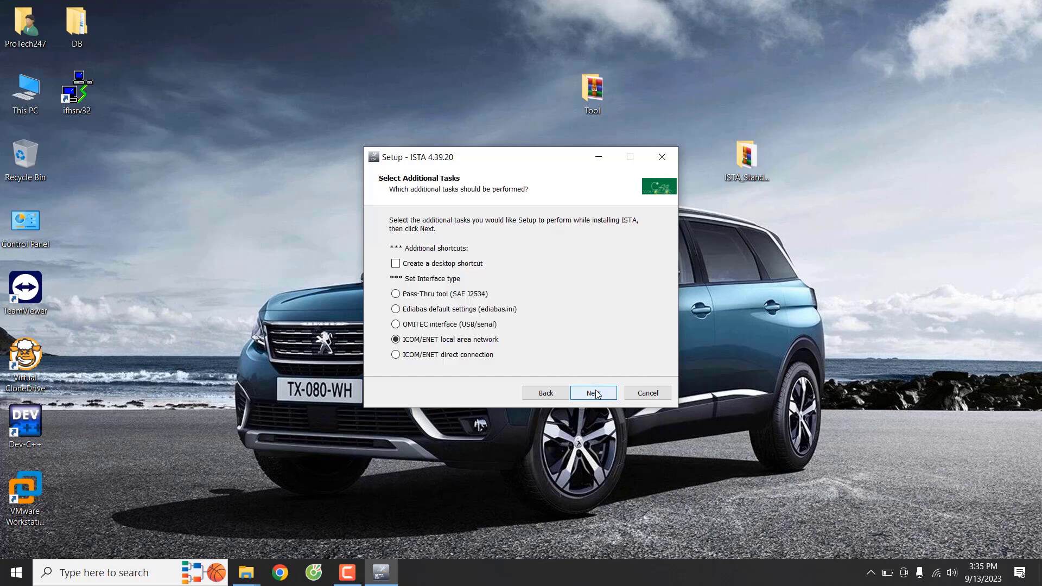
Step: Choose ICOM/ENET direct connection as the interface type and enable creation of a desktop shortcut
{"action": "left_click", "coordinate": [395, 355]}
{"action": "left_click", "coordinate": [396, 263]}
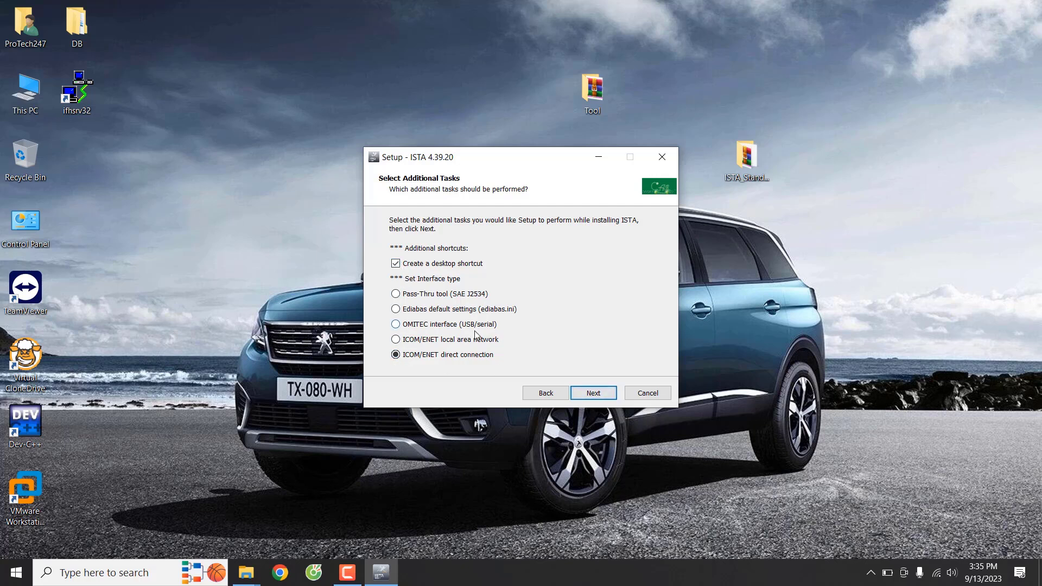
{"action": "left_click", "coordinate": [594, 394]}
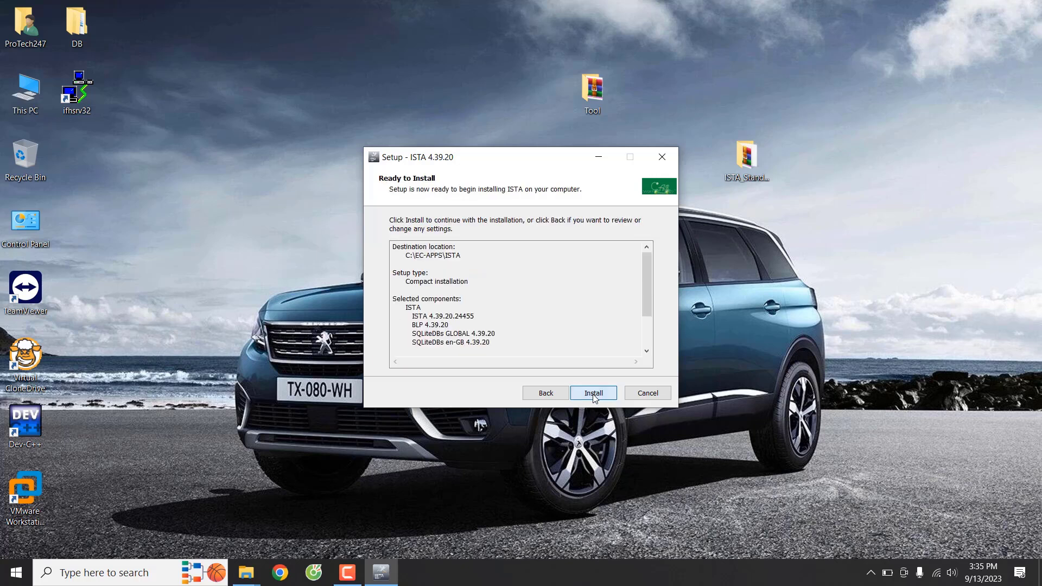
Step: Install ISTA 4.39.20 with the chosen settings, finish the setup wizard and refresh the desktop
{"action": "left_click", "coordinate": [594, 394]}
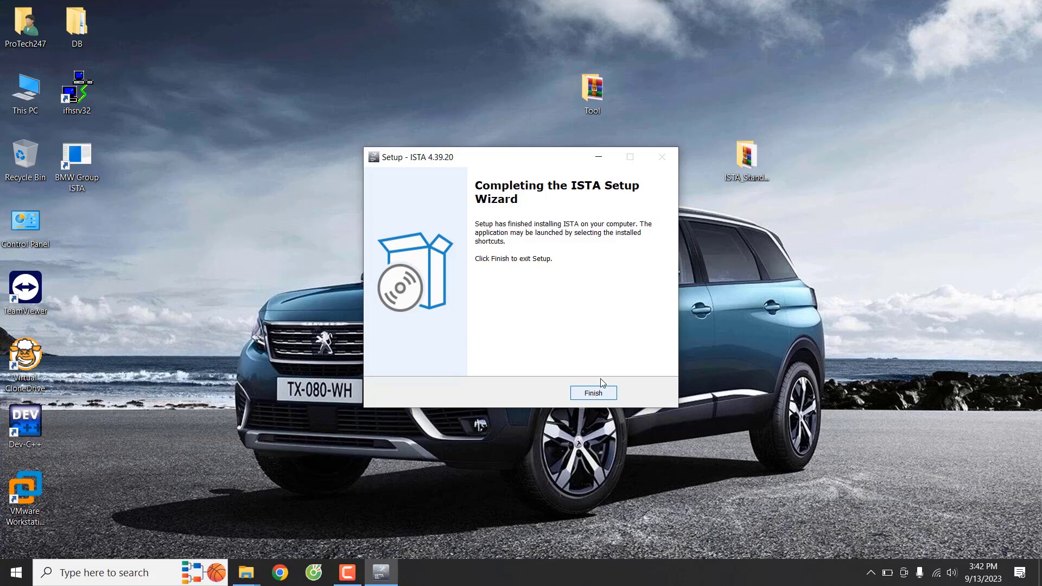
{"action": "left_click", "coordinate": [593, 393]}
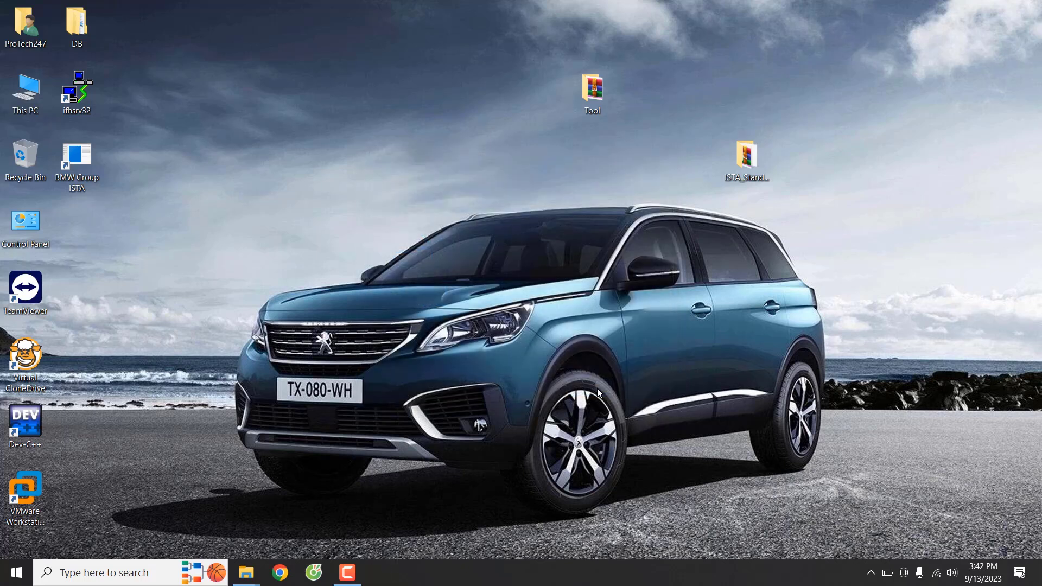
{"action": "right_click", "coordinate": [354, 116]}
{"action": "left_click", "coordinate": [396, 158]}
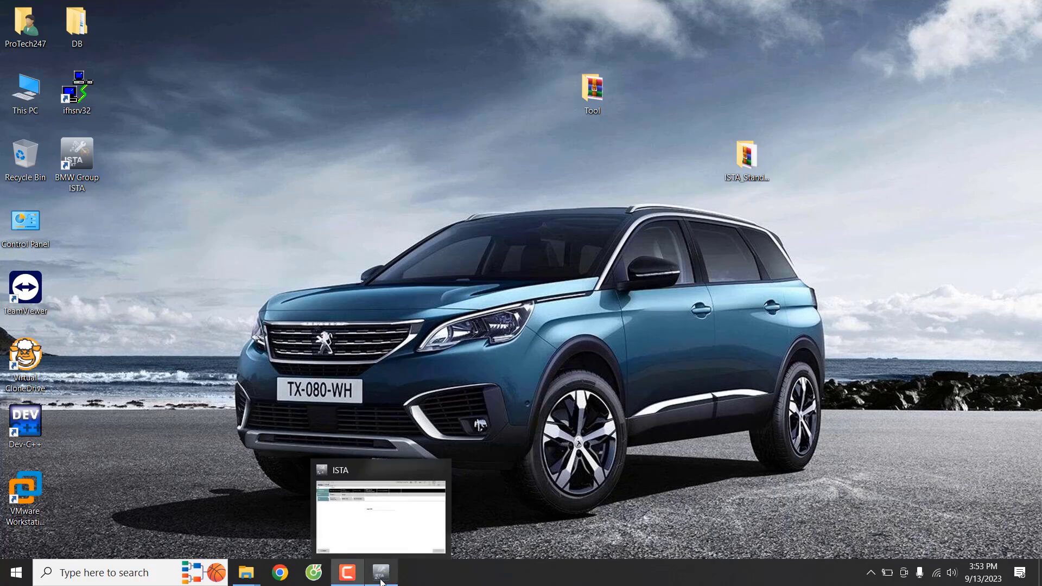
Step: Switch to ISTA and view the list of finished operations, dismissing the protocol dispatch warning
{"action": "left_click", "coordinate": [381, 572]}
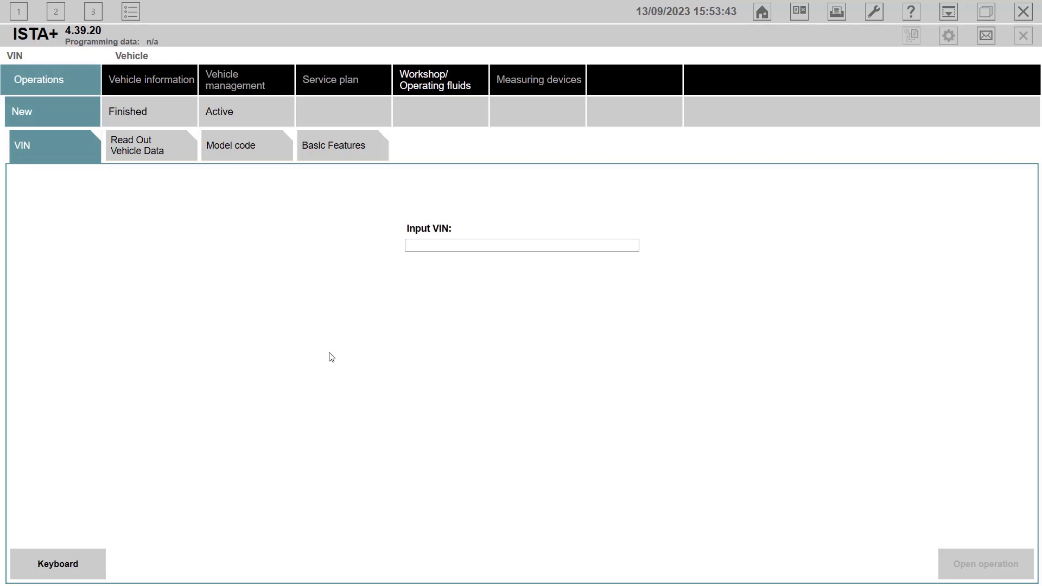
{"action": "left_click", "coordinate": [154, 112]}
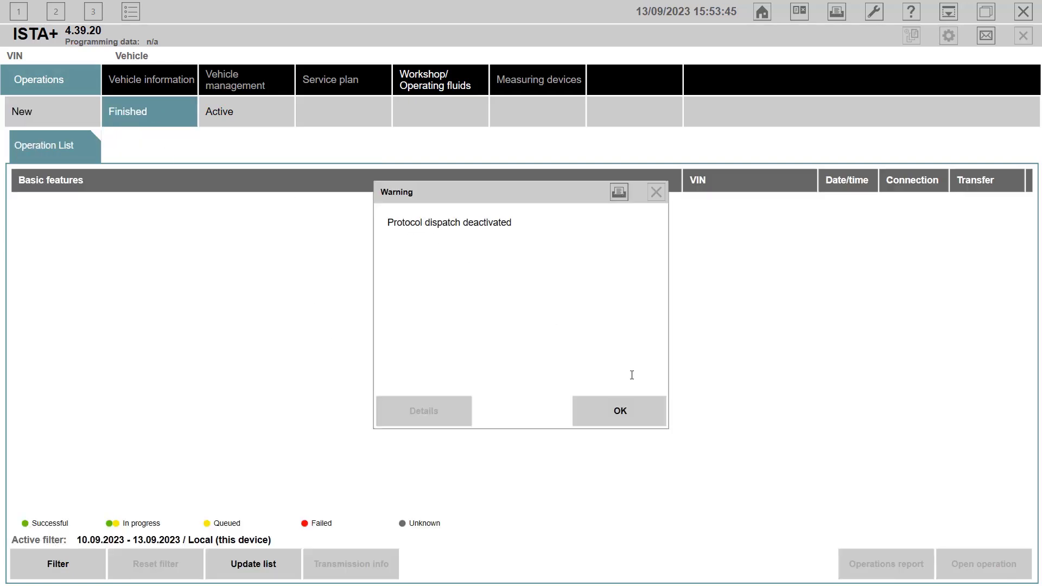
{"action": "left_click", "coordinate": [620, 411]}
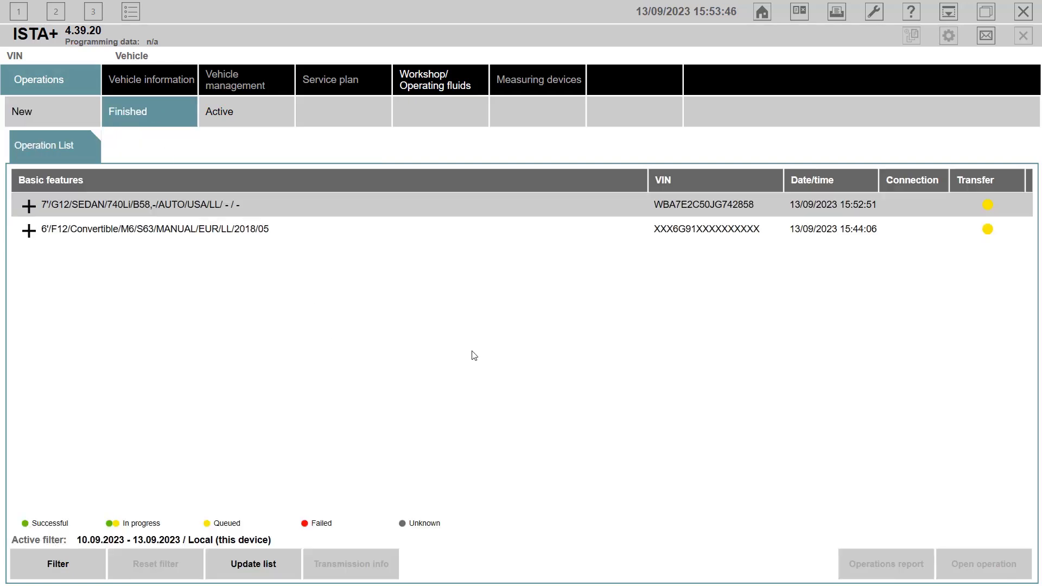
Step: Open the finished operation for the 7'/G12 740Li sedan and go to its repair and maintenance product structure
{"action": "left_click", "coordinate": [240, 207]}
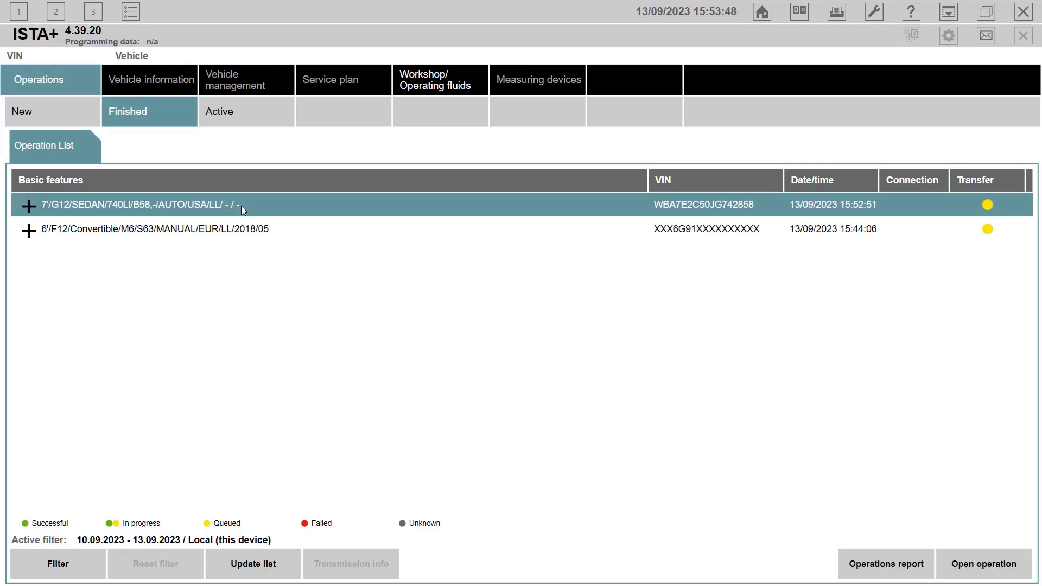
{"action": "left_click", "coordinate": [974, 563]}
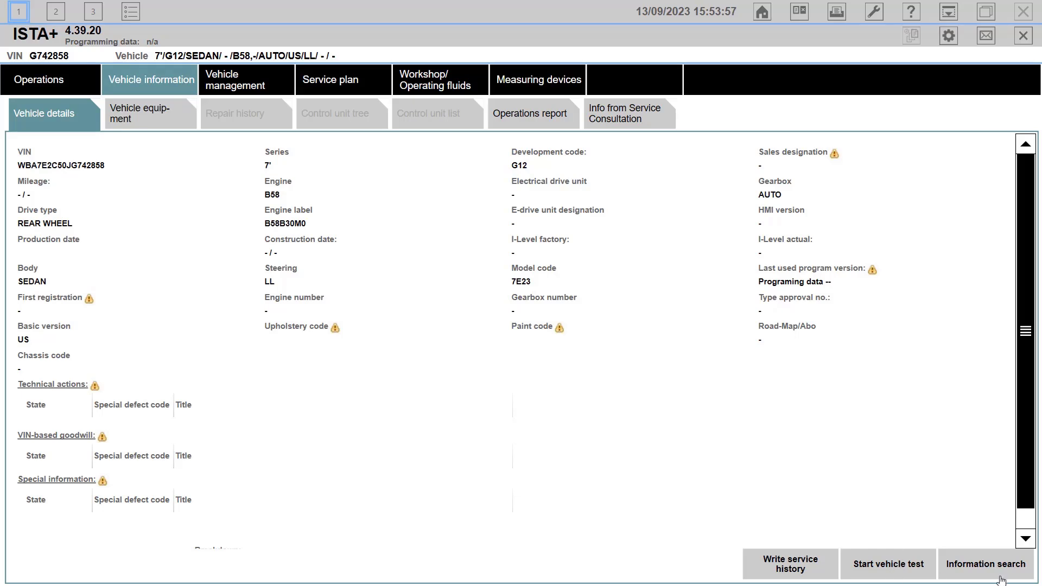
{"action": "left_click", "coordinate": [247, 88]}
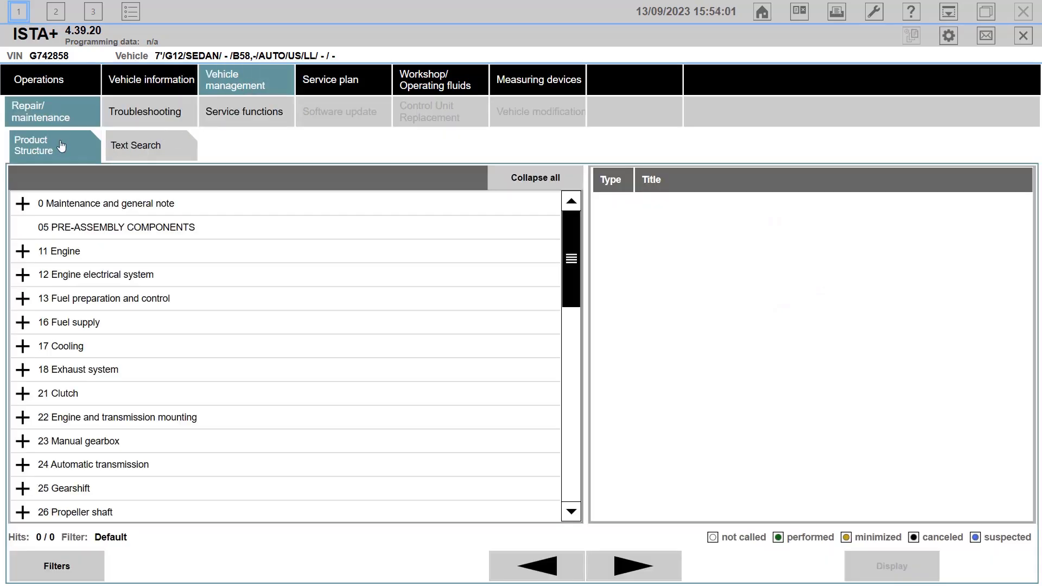
Step: Expand 24 Automatic transmission and list the documents for 2400 Automatic transmission
{"action": "scroll", "coordinate": [165, 394], "scroll_direction": "down", "scroll_amount": 2}
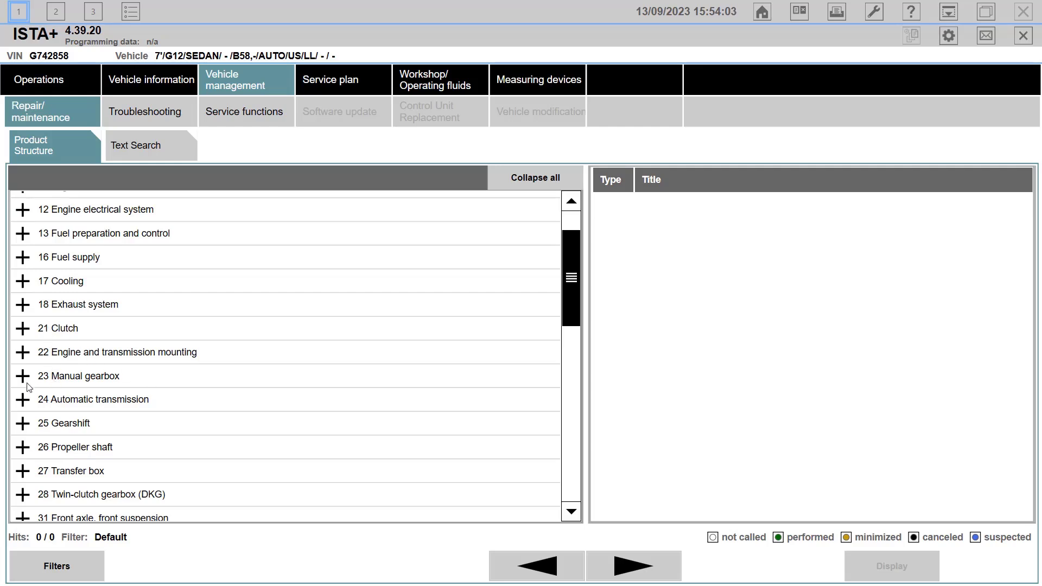
{"action": "left_click", "coordinate": [23, 400]}
{"action": "scroll", "coordinate": [168, 388], "scroll_direction": "down", "scroll_amount": 3}
{"action": "left_click", "coordinate": [184, 327]}
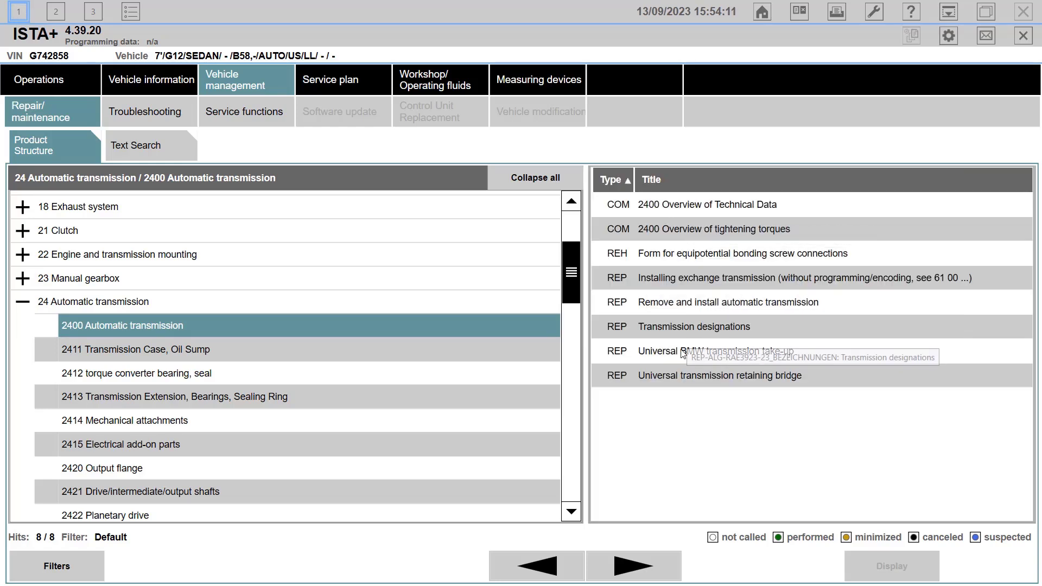
Step: Read the Transmission designations and Universal transmission retaining bridge documents, closing each one
{"action": "left_click", "coordinate": [688, 329]}
{"action": "double_click", "coordinate": [688, 329]}
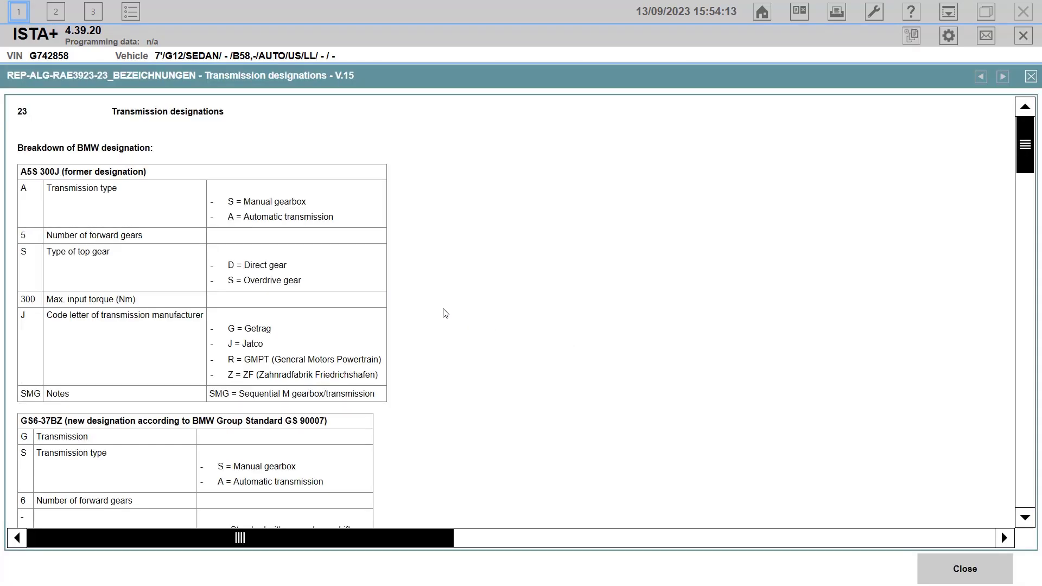
{"action": "scroll", "coordinate": [383, 289], "scroll_direction": "down", "scroll_amount": 3}
{"action": "scroll", "coordinate": [381, 288], "scroll_direction": "down", "scroll_amount": 10}
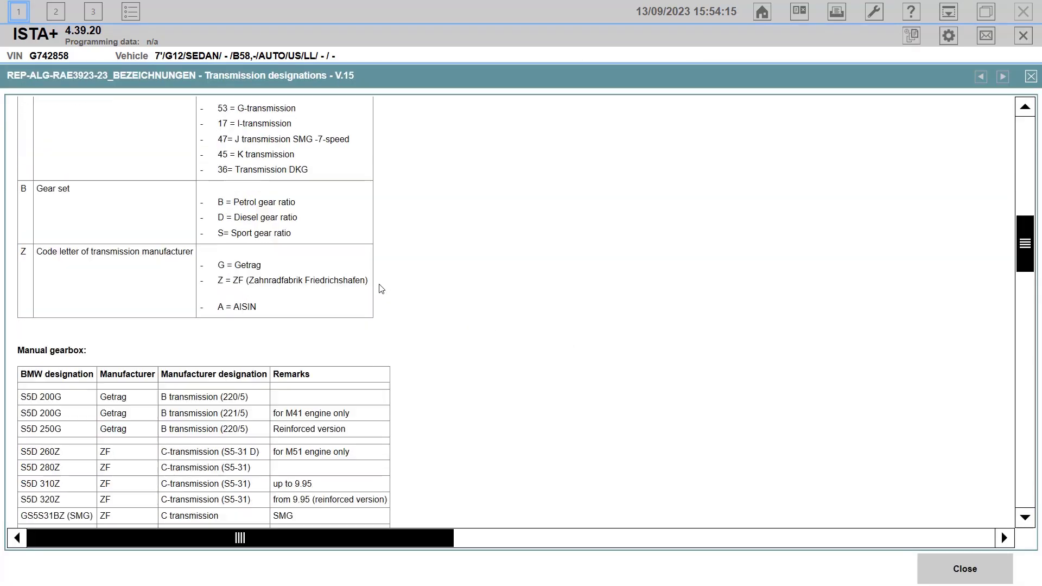
{"action": "scroll", "coordinate": [163, 228], "scroll_direction": "down", "scroll_amount": 15}
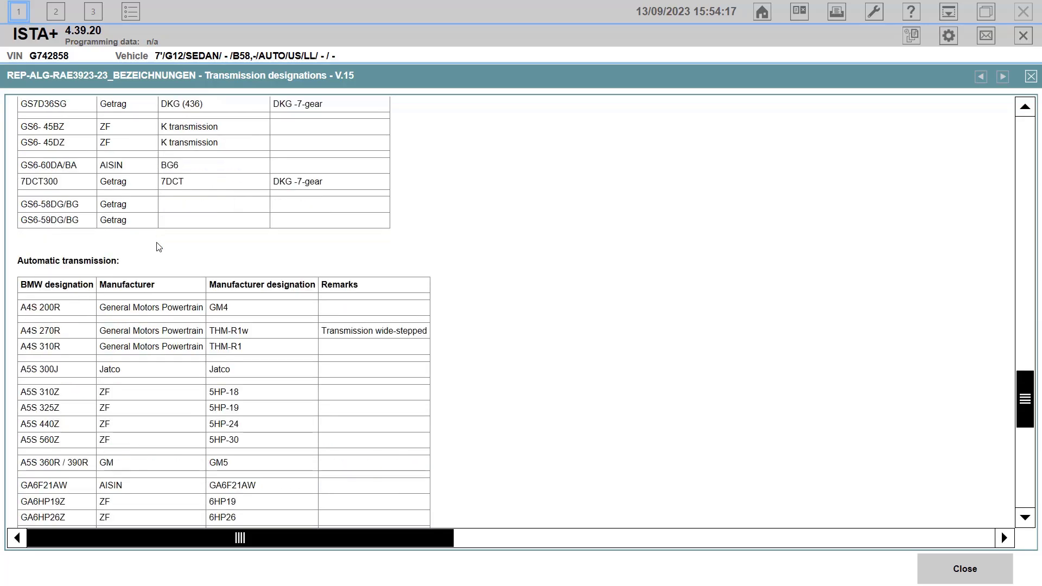
{"action": "left_click", "coordinate": [999, 561]}
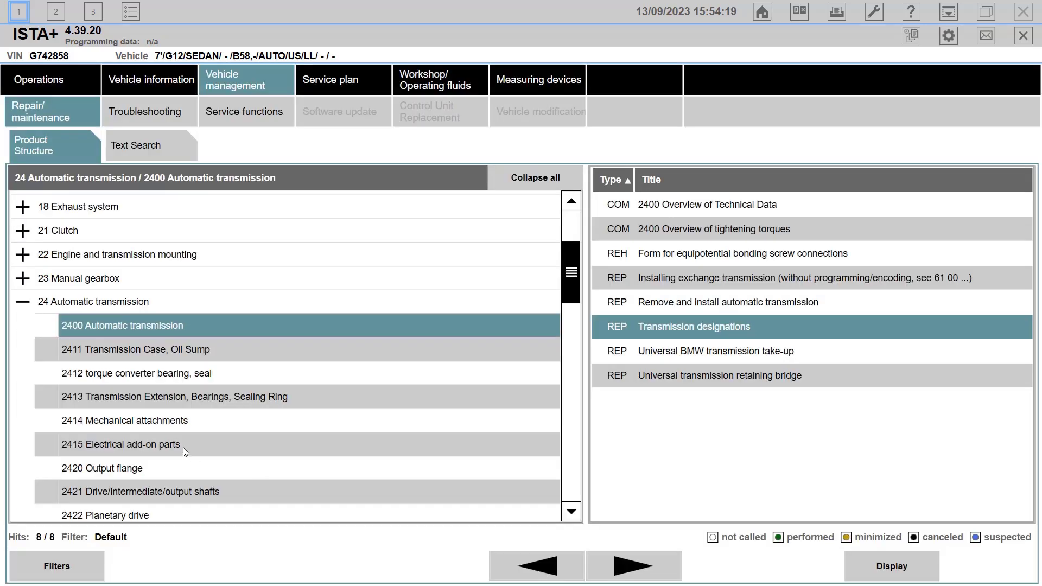
{"action": "double_click", "coordinate": [719, 377]}
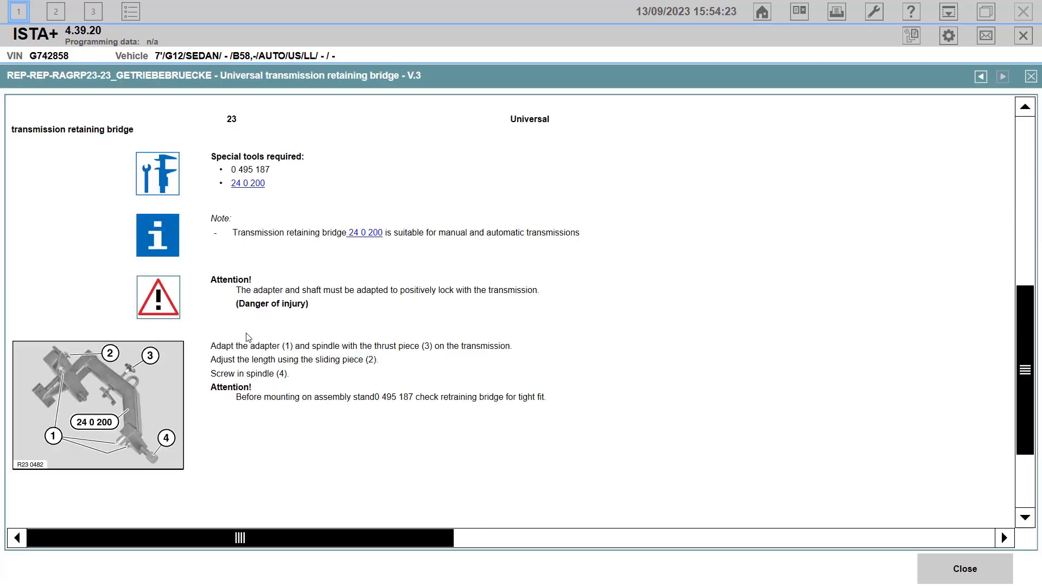
{"action": "left_click", "coordinate": [1031, 77]}
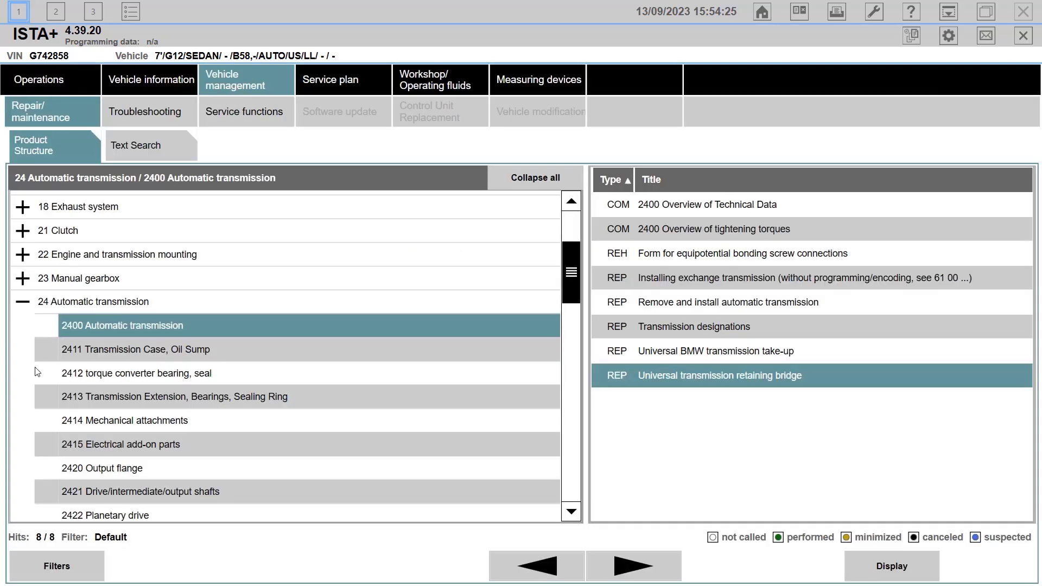
Step: Find 2440 Torque converter under Automatic transmission and open its removal and installation / replacement instructions
{"action": "scroll", "coordinate": [157, 400], "scroll_direction": "down", "scroll_amount": 1}
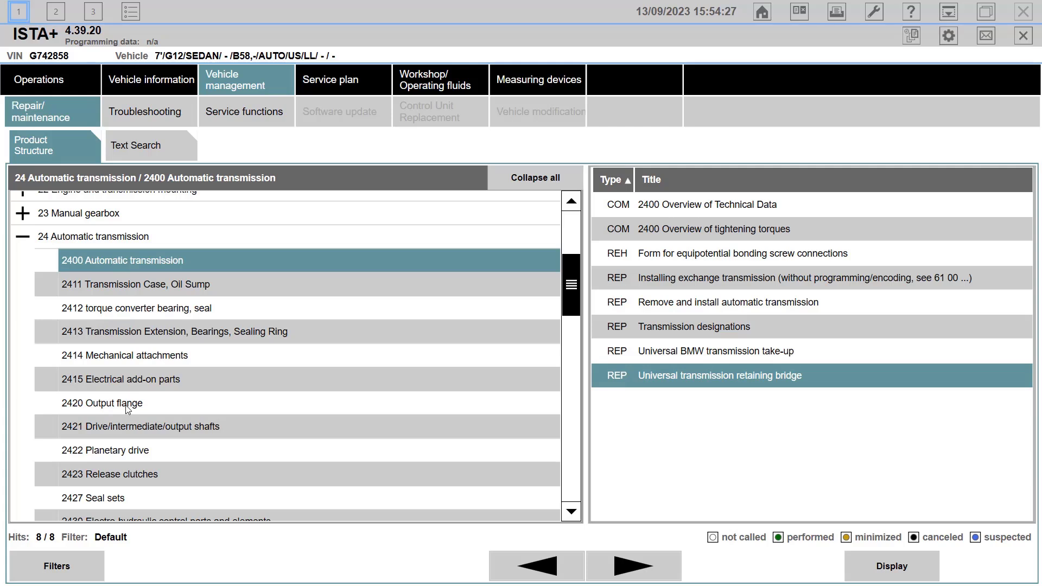
{"action": "scroll", "coordinate": [128, 401], "scroll_direction": "down", "scroll_amount": 2}
{"action": "scroll", "coordinate": [109, 429], "scroll_direction": "down", "scroll_amount": 2}
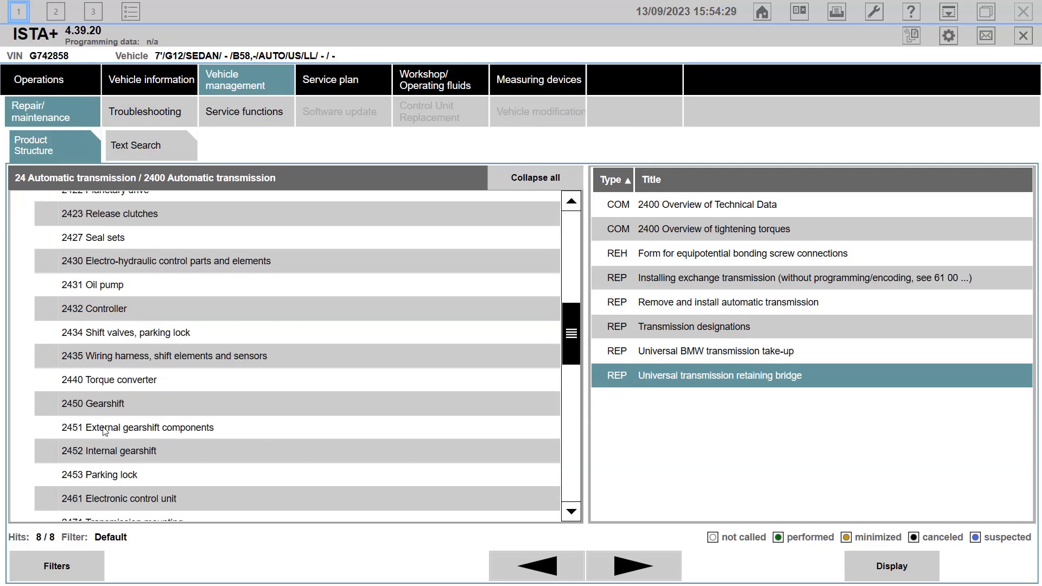
{"action": "left_click", "coordinate": [133, 380]}
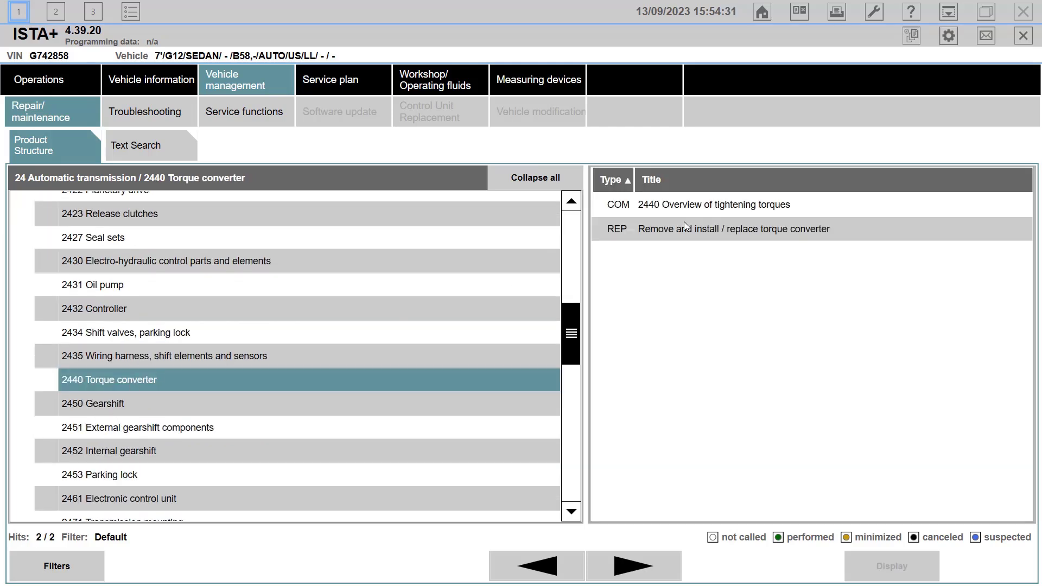
{"action": "left_click", "coordinate": [685, 224]}
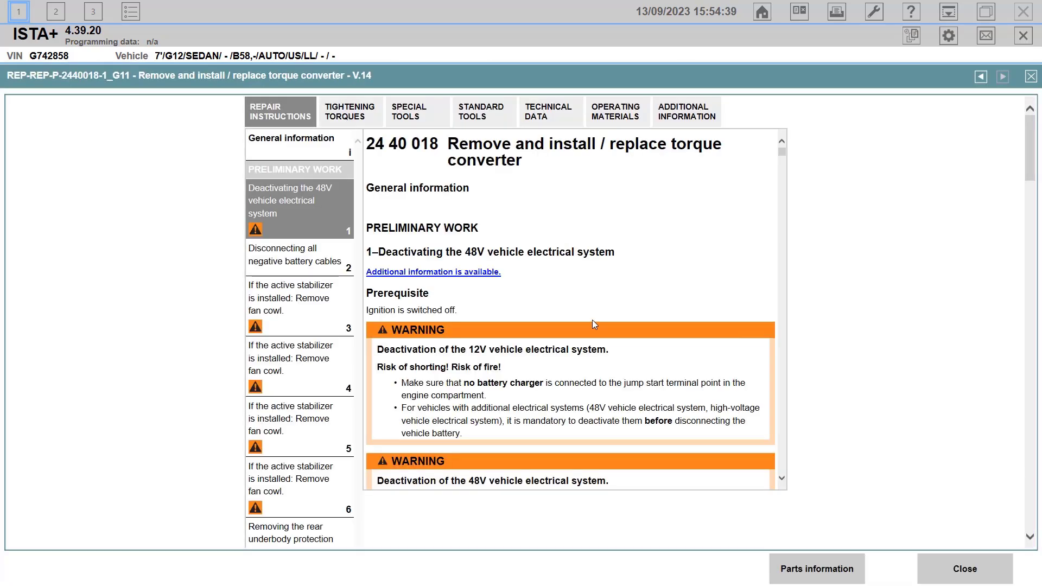
Step: Examine the preliminary work in the torque converter repair instructions, through to starter motor removal, and close the document
{"action": "scroll", "coordinate": [705, 233], "scroll_direction": "down", "scroll_amount": 10}
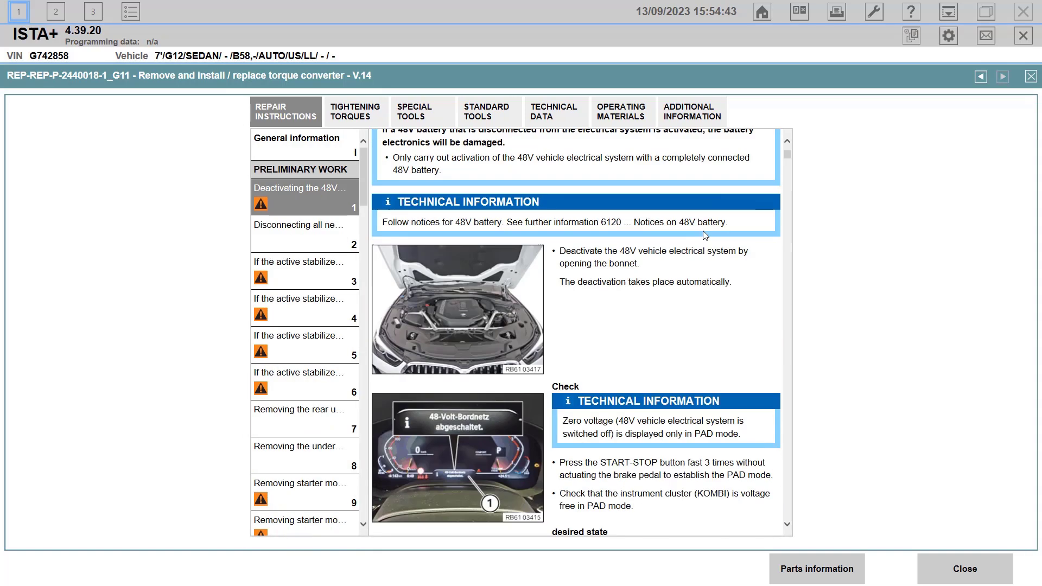
{"action": "scroll", "coordinate": [704, 233], "scroll_direction": "down", "scroll_amount": 2}
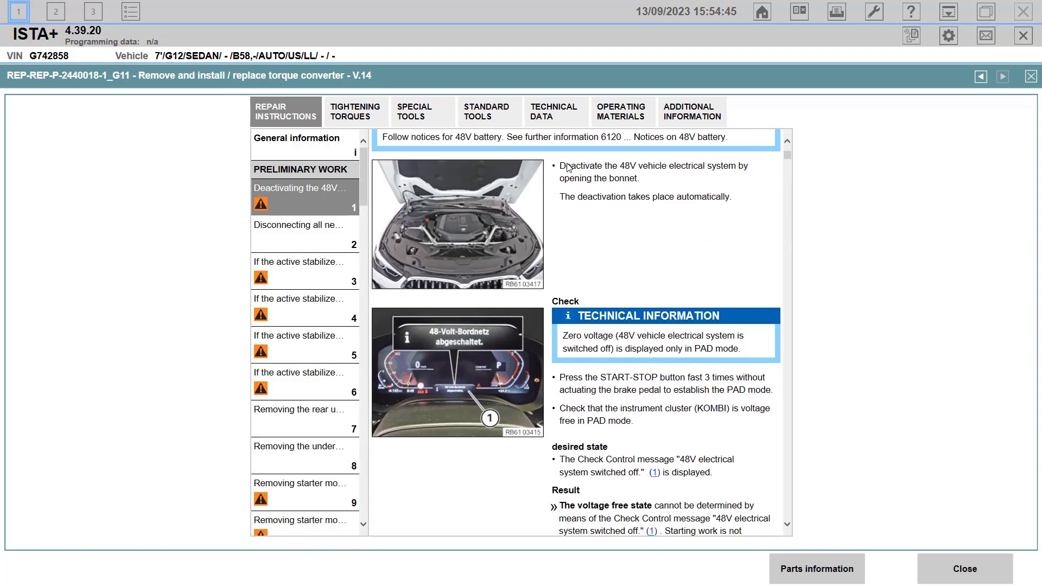
{"action": "scroll", "coordinate": [575, 259], "scroll_direction": "down", "scroll_amount": 20}
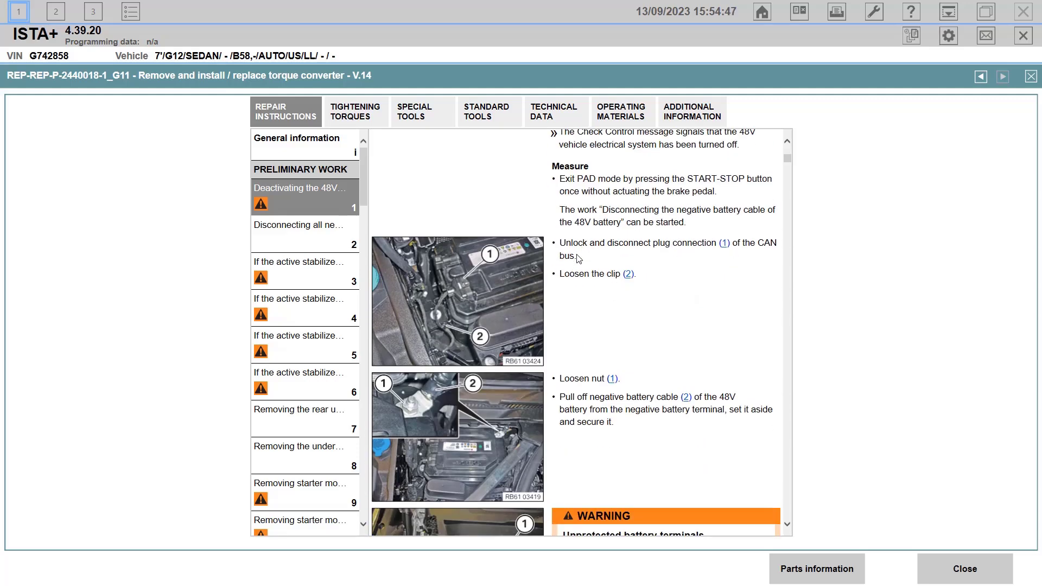
{"action": "scroll", "coordinate": [578, 259], "scroll_direction": "down", "scroll_amount": 20}
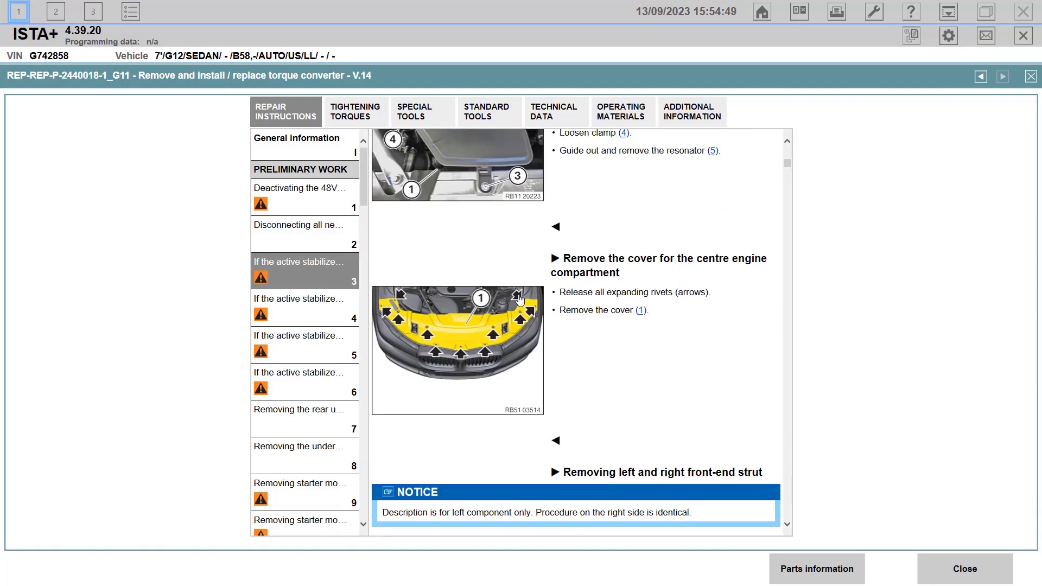
{"action": "scroll", "coordinate": [519, 299], "scroll_direction": "down", "scroll_amount": 20}
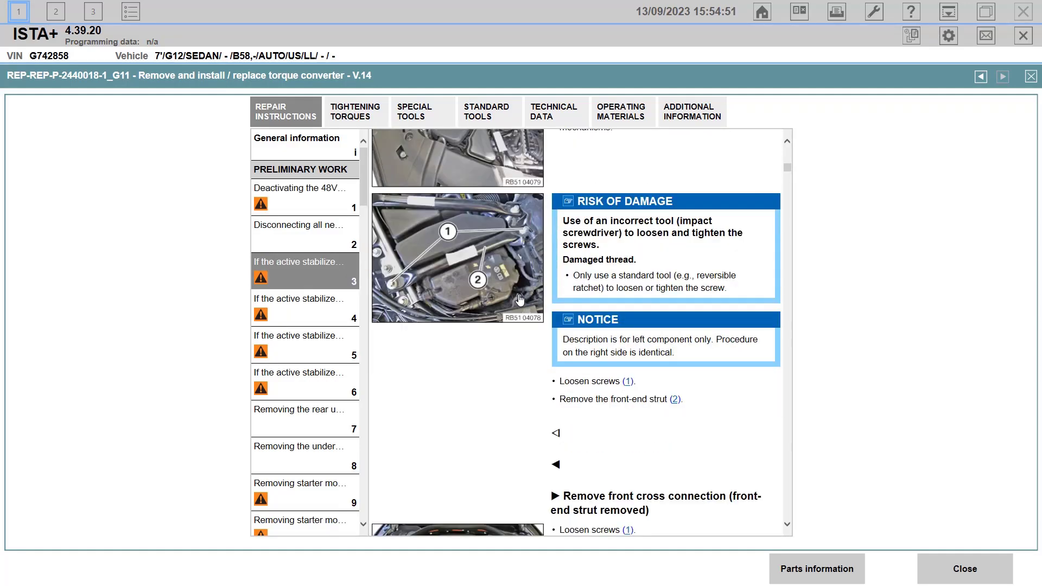
{"action": "scroll", "coordinate": [520, 299], "scroll_direction": "down", "scroll_amount": 20}
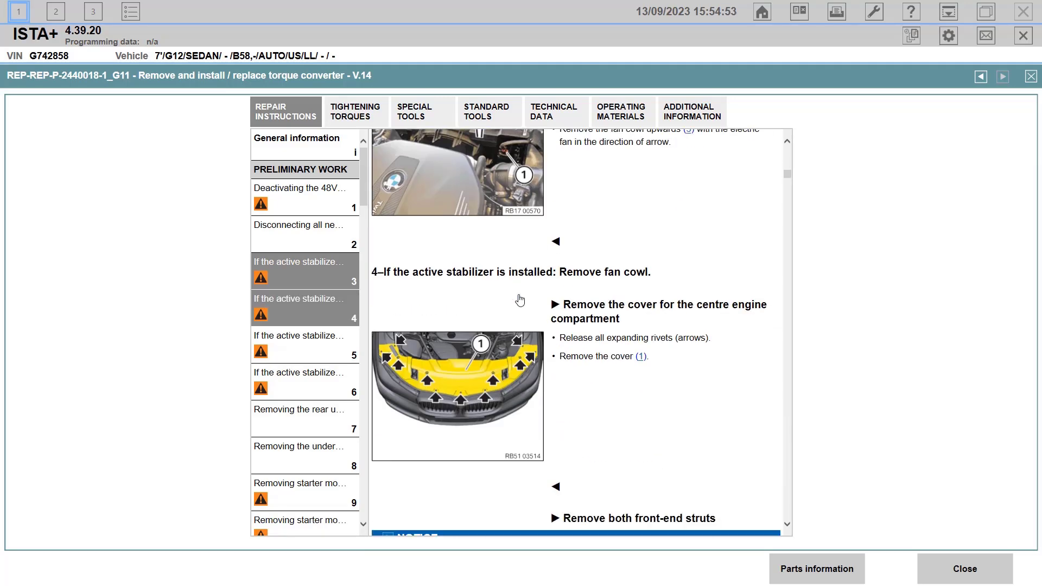
{"action": "scroll", "coordinate": [520, 299], "scroll_direction": "down", "scroll_amount": 20}
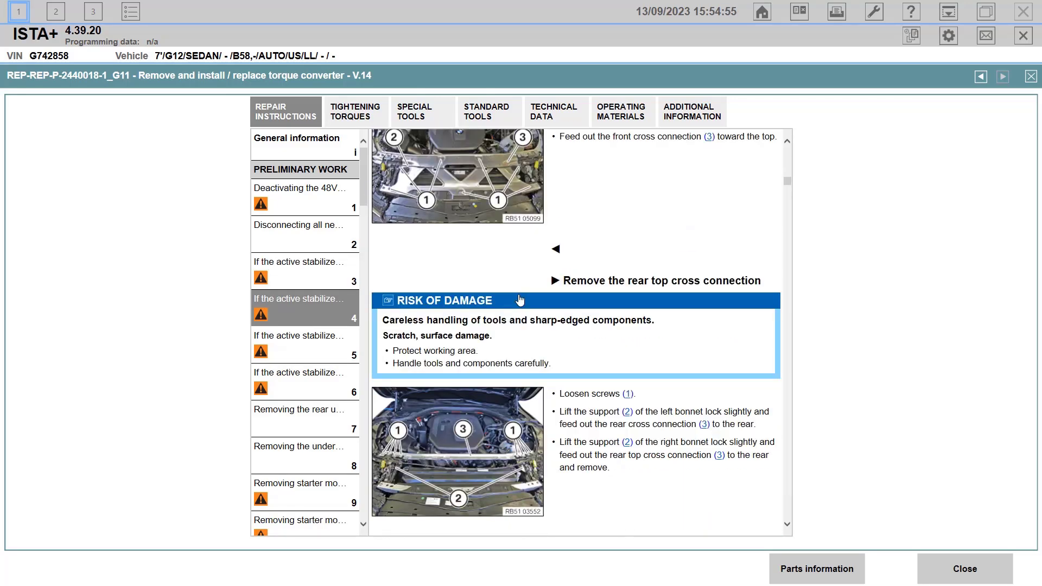
{"action": "scroll", "coordinate": [519, 299], "scroll_direction": "down", "scroll_amount": 20}
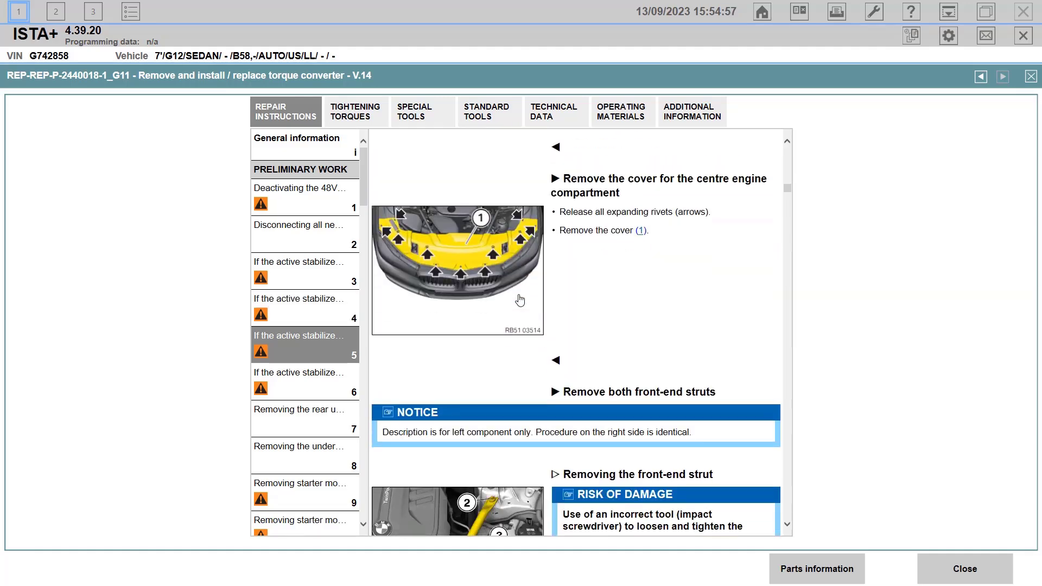
{"action": "scroll", "coordinate": [520, 299], "scroll_direction": "down", "scroll_amount": 20}
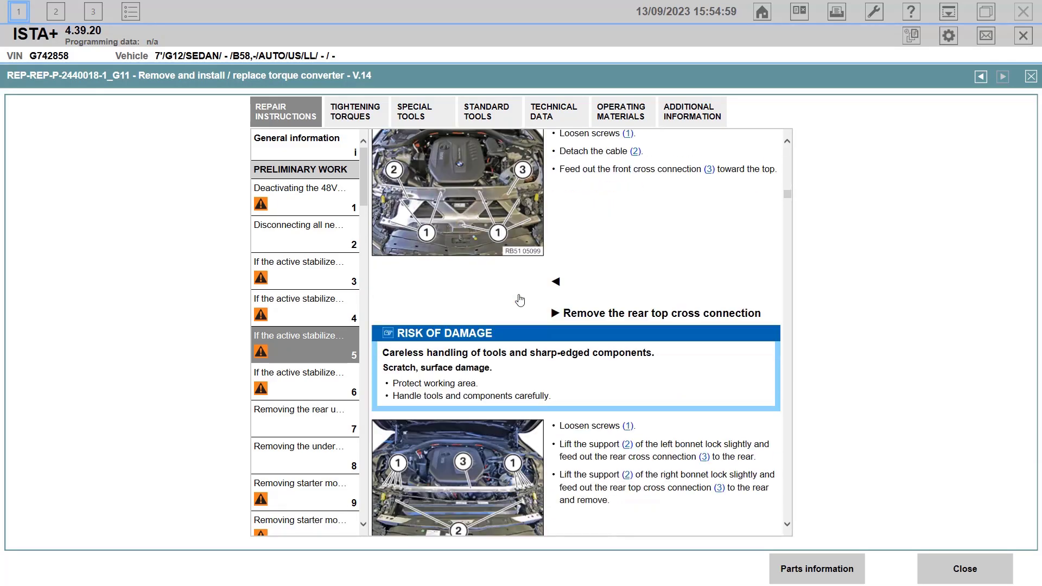
{"action": "scroll", "coordinate": [519, 299], "scroll_direction": "down", "scroll_amount": 20}
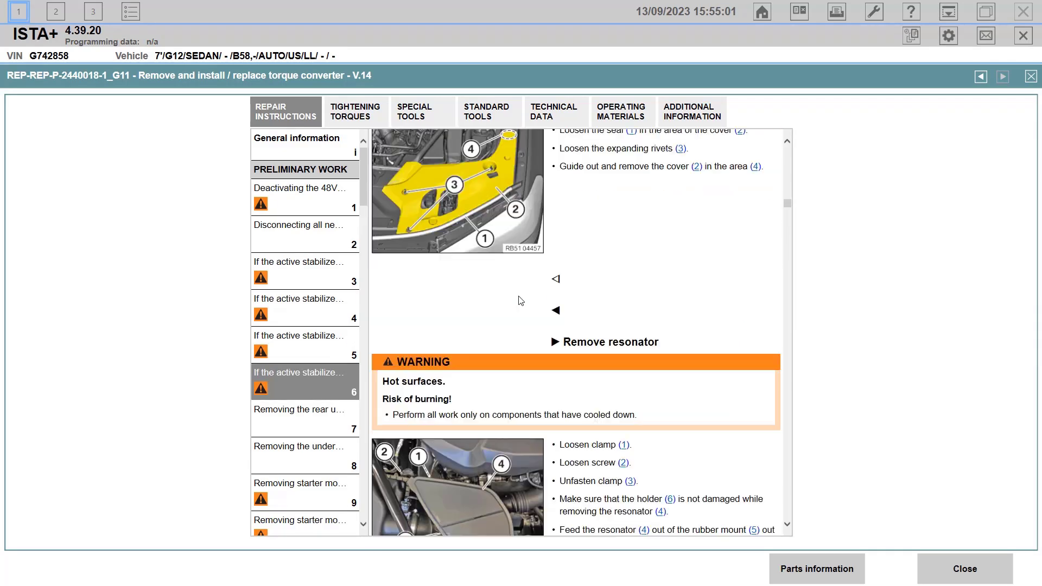
{"action": "scroll", "coordinate": [519, 299], "scroll_direction": "down", "scroll_amount": 20}
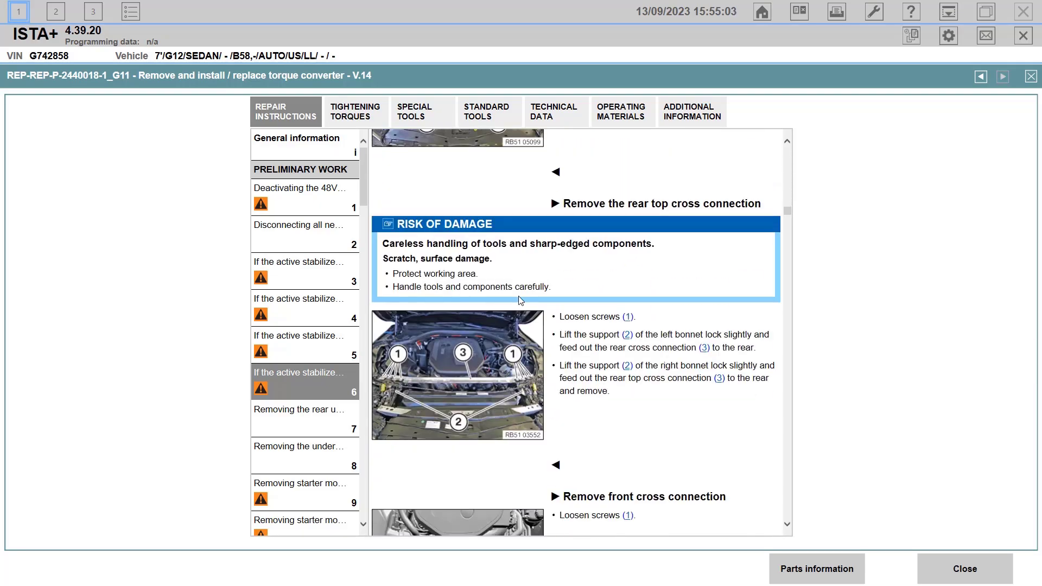
{"action": "scroll", "coordinate": [520, 299], "scroll_direction": "down", "scroll_amount": 20}
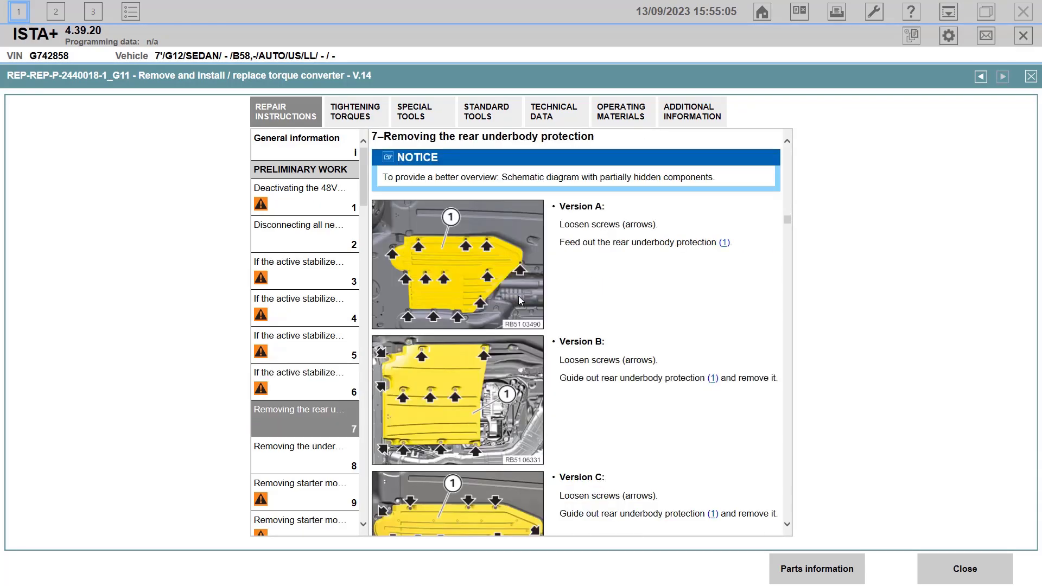
{"action": "scroll", "coordinate": [519, 299], "scroll_direction": "down", "scroll_amount": 15}
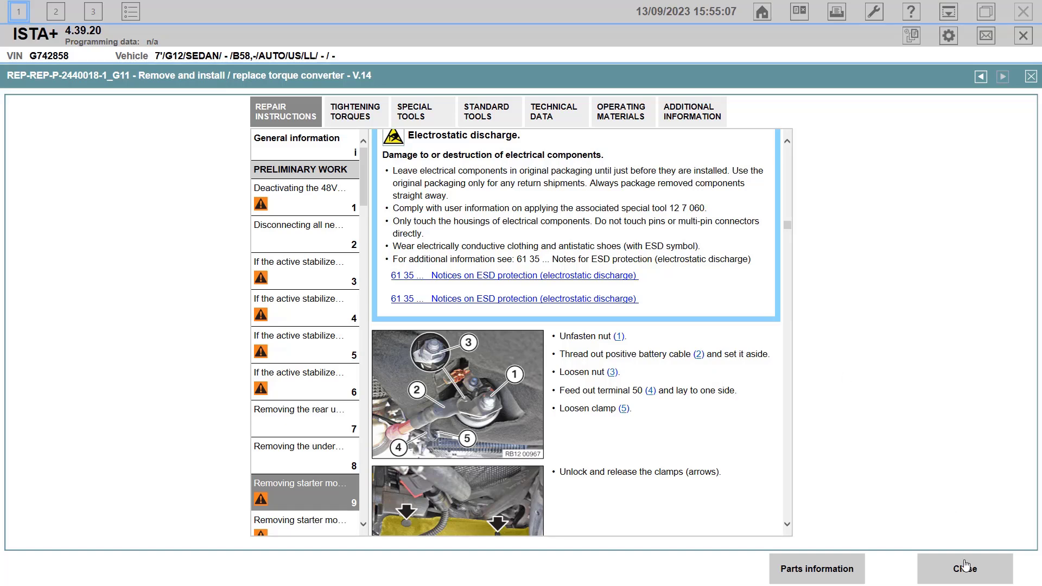
{"action": "left_click", "coordinate": [965, 570]}
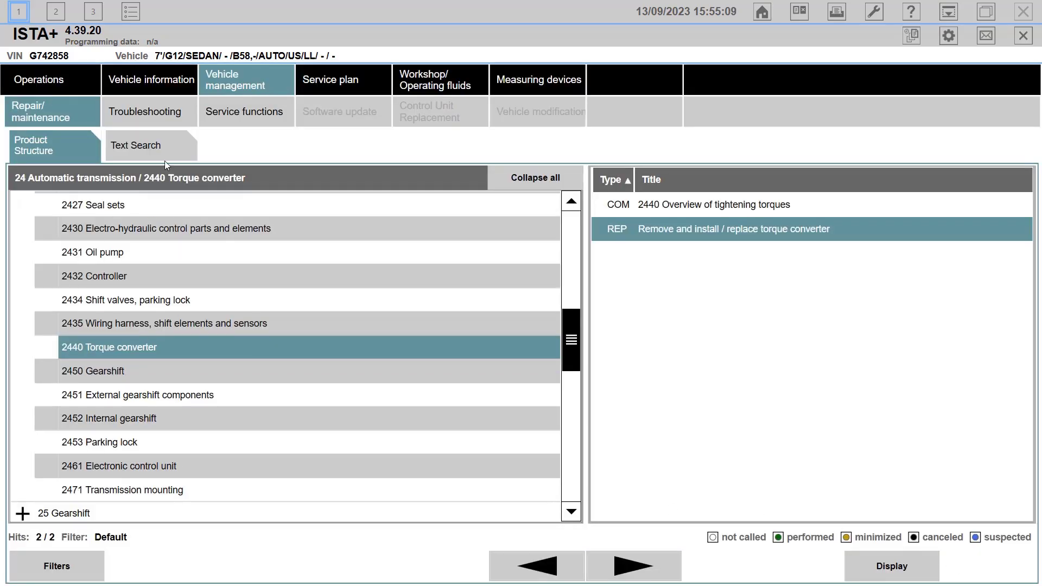
Step: Open the Fuse assignment diagram from the troubleshooting function structure
{"action": "left_click", "coordinate": [166, 117]}
{"action": "left_click", "coordinate": [237, 149]}
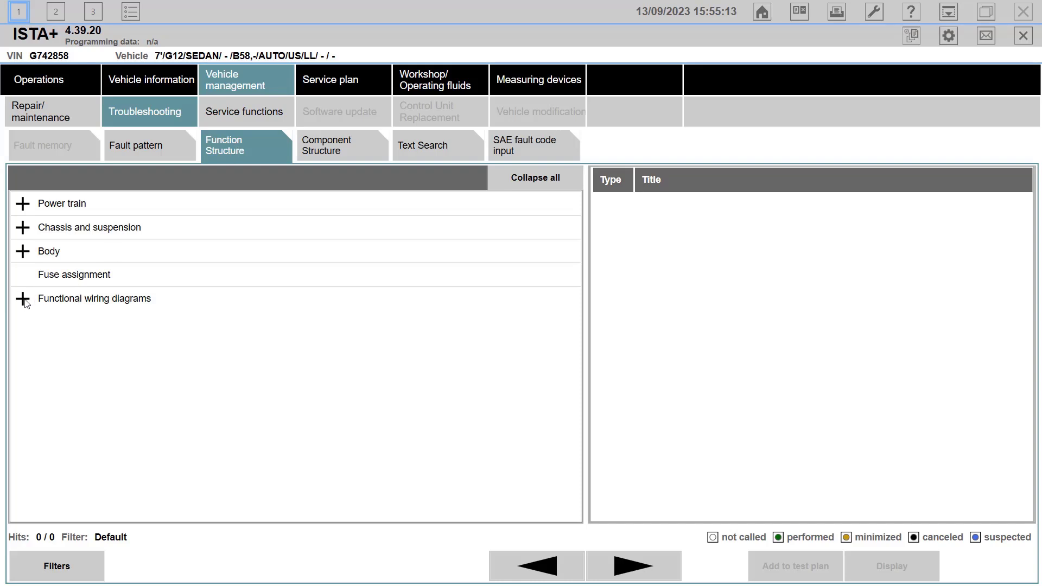
{"action": "left_click", "coordinate": [23, 299]}
{"action": "left_click", "coordinate": [90, 276]}
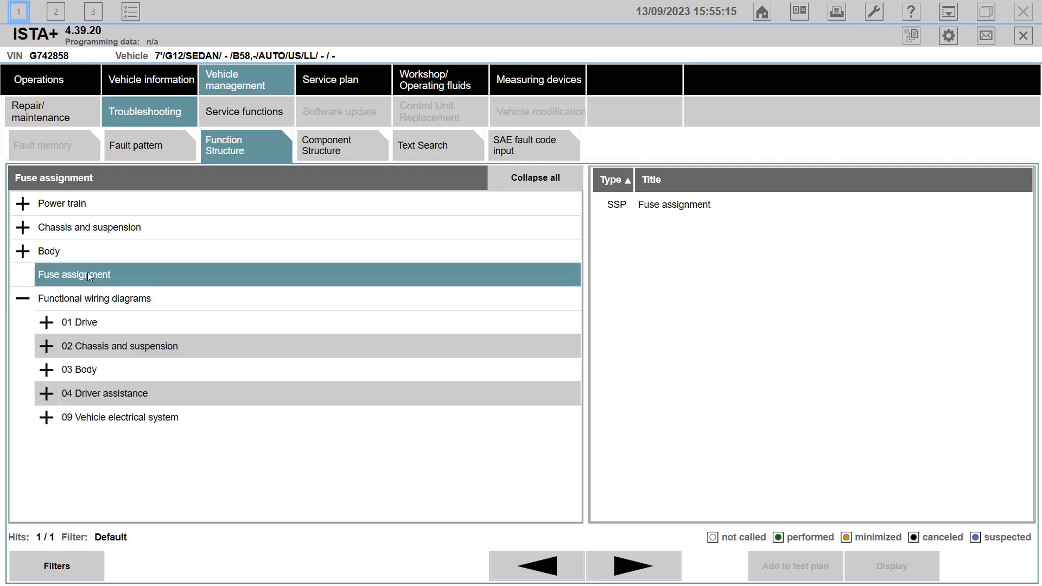
{"action": "double_click", "coordinate": [686, 201]}
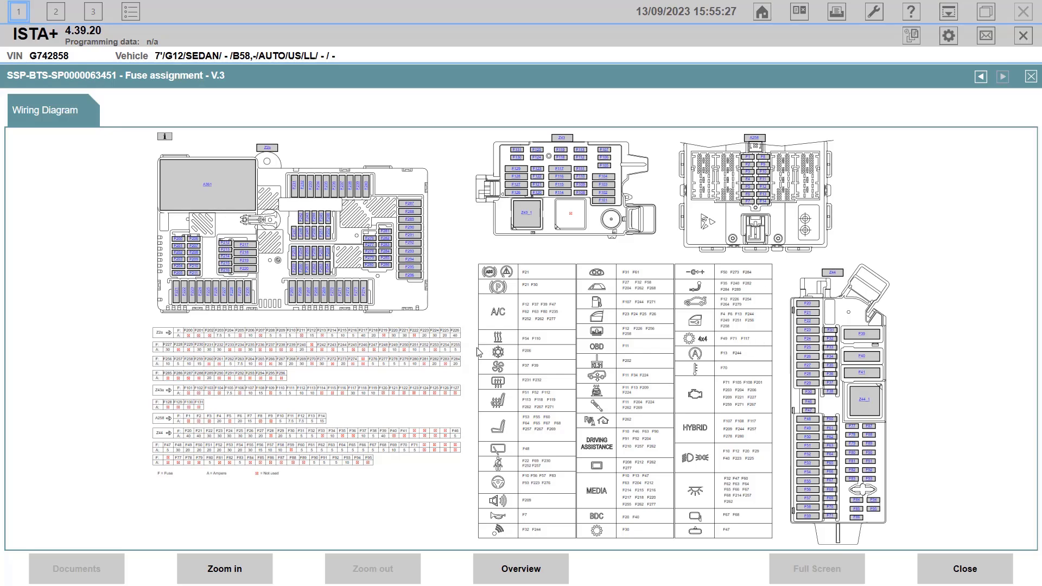
Step: Show the fuse diagram's overview, enlarge the diagram and display the installation location of fuse F284
{"action": "left_click", "coordinate": [511, 573]}
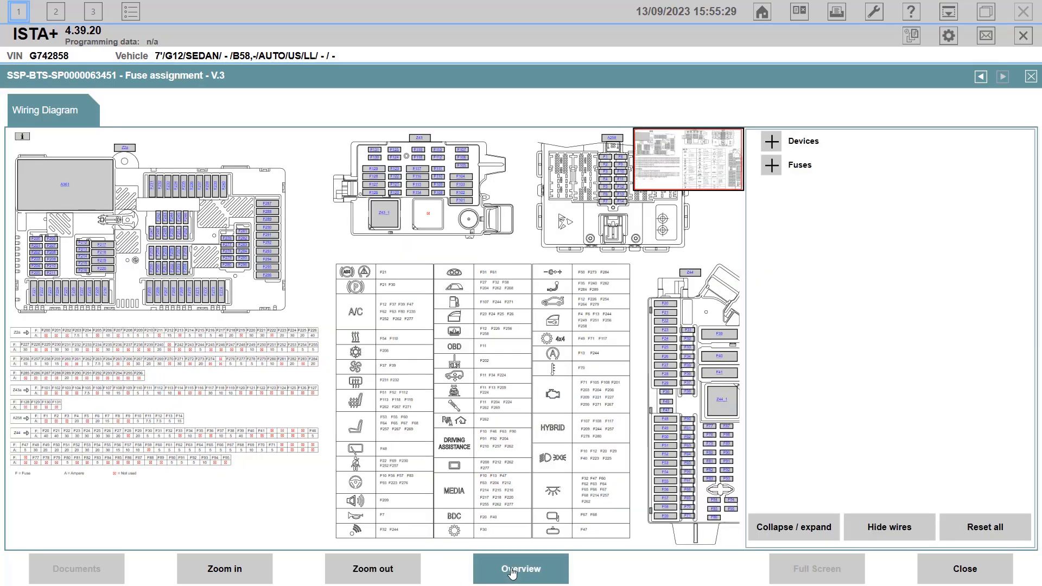
{"action": "left_click", "coordinate": [251, 574]}
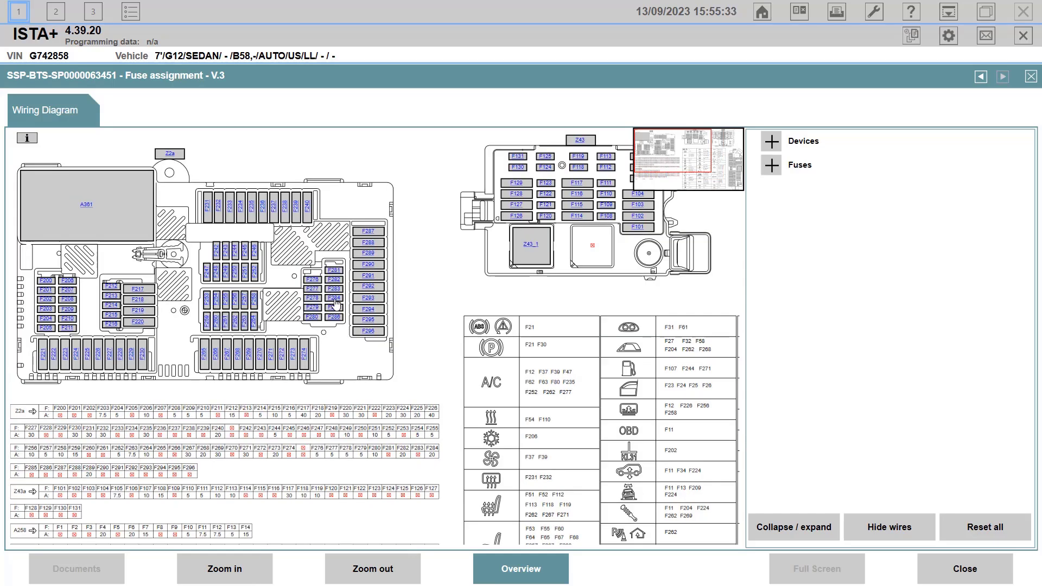
{"action": "left_click", "coordinate": [334, 299]}
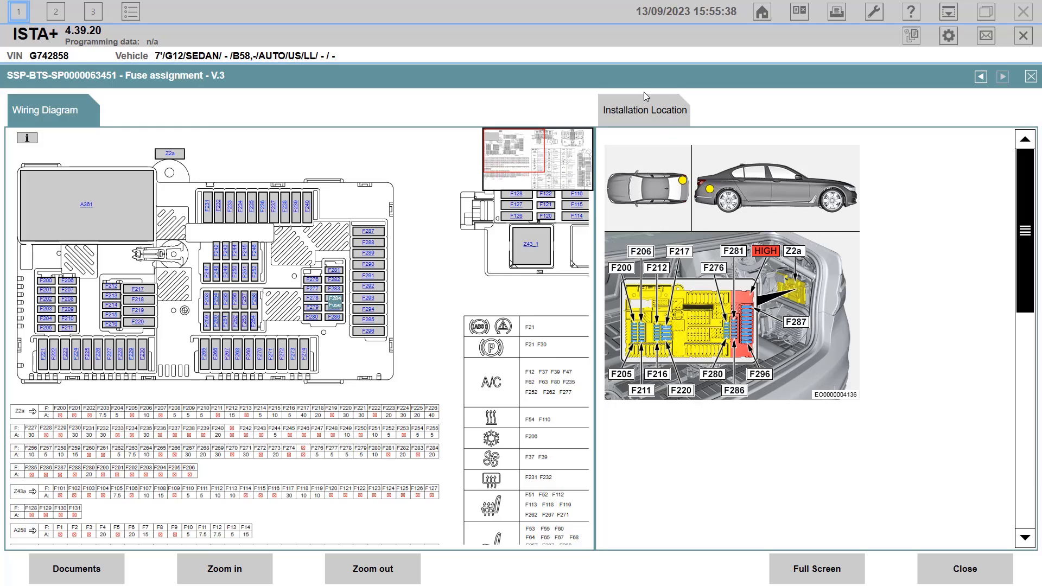
Step: Enlarge the installation location picture for the selected fuse, and close the enlarged view
{"action": "left_click", "coordinate": [648, 107]}
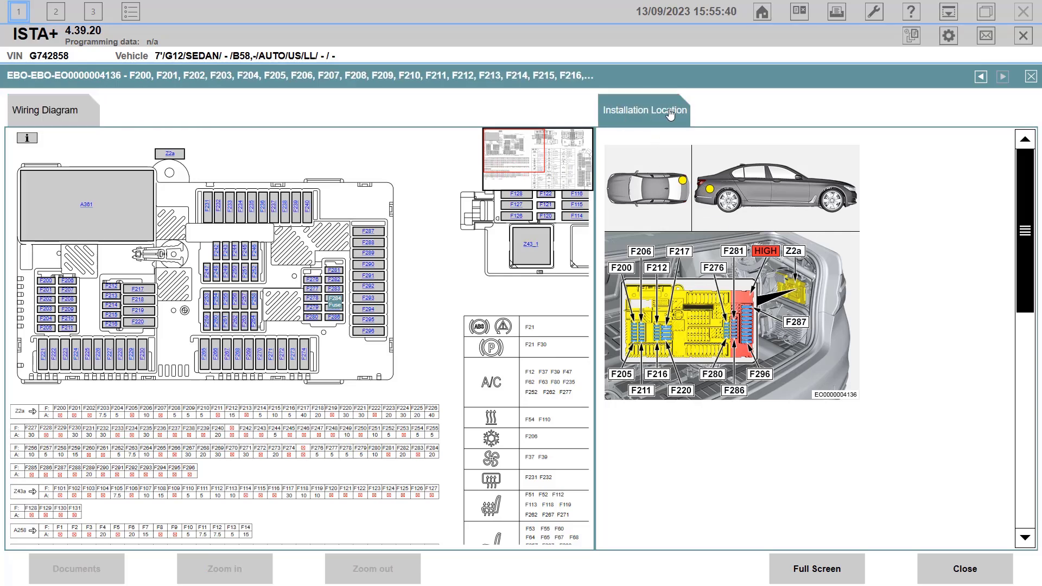
{"action": "left_click", "coordinate": [738, 203]}
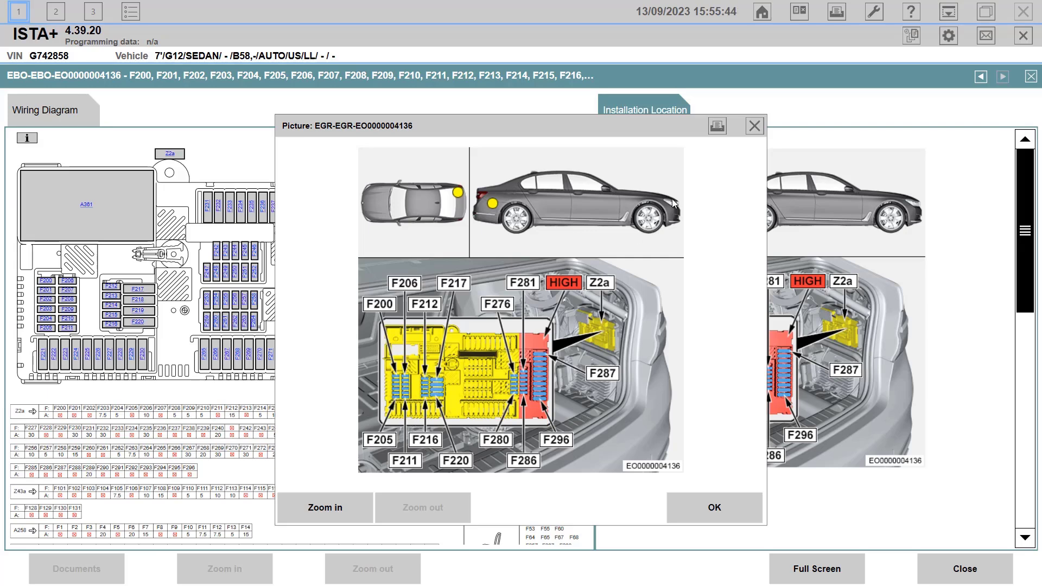
{"action": "left_click", "coordinate": [753, 127]}
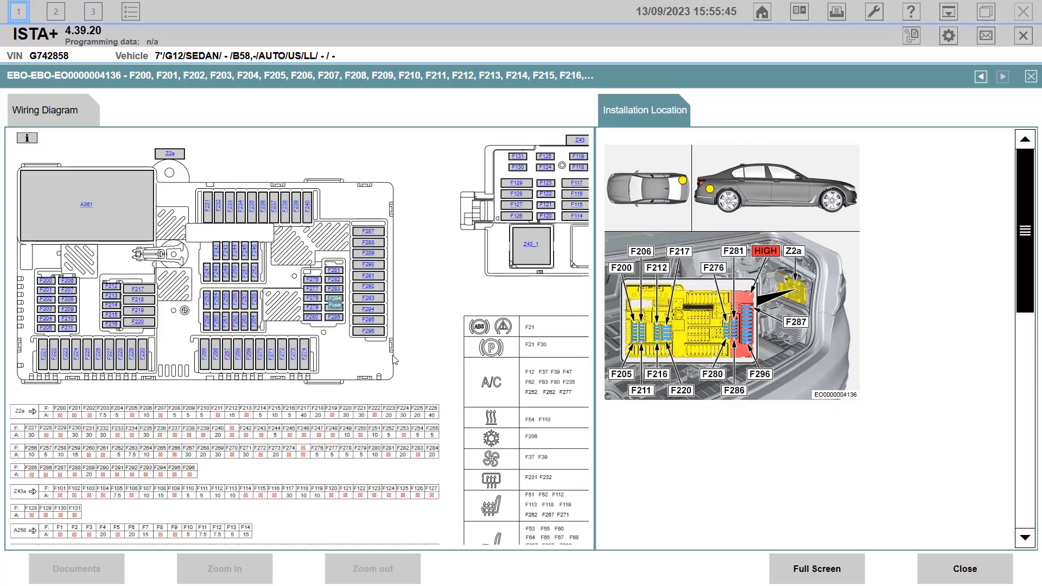
Step: Examine the component description and installation location of relay Z43_1 in the fuse diagram, and close the document
{"action": "left_click", "coordinate": [437, 351]}
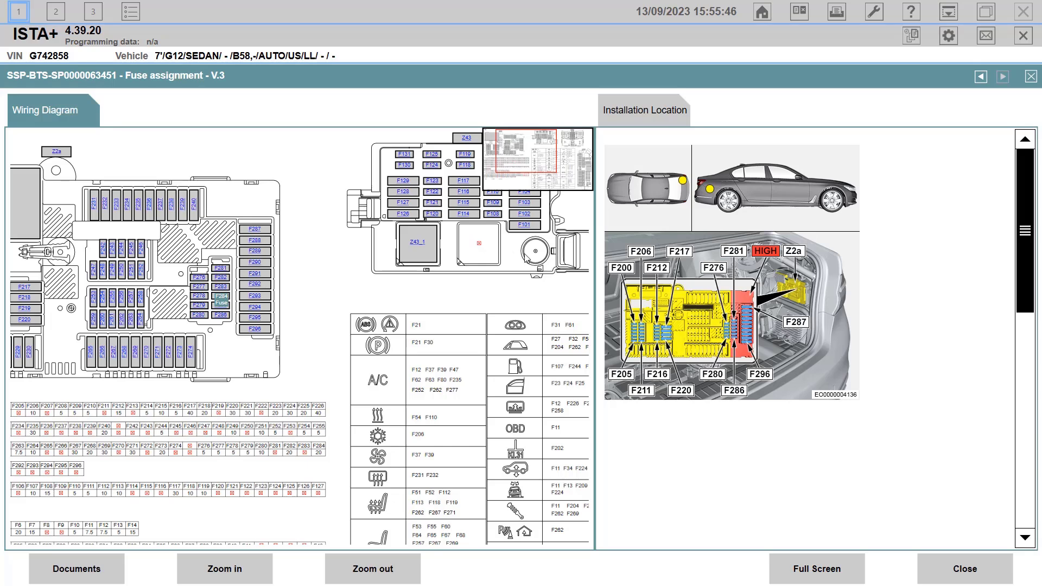
{"action": "left_click", "coordinate": [416, 244]}
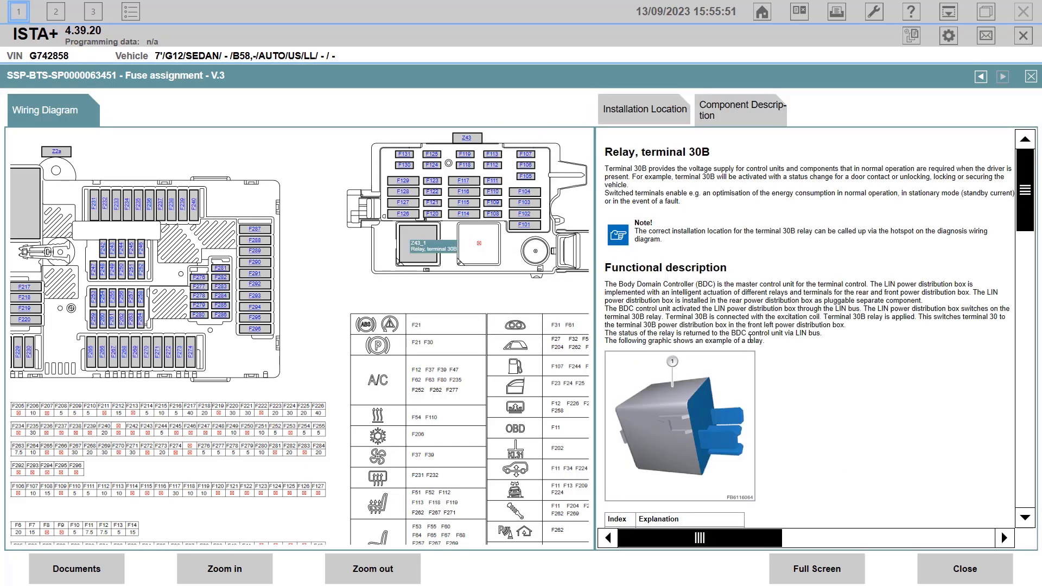
{"action": "left_click", "coordinate": [768, 115]}
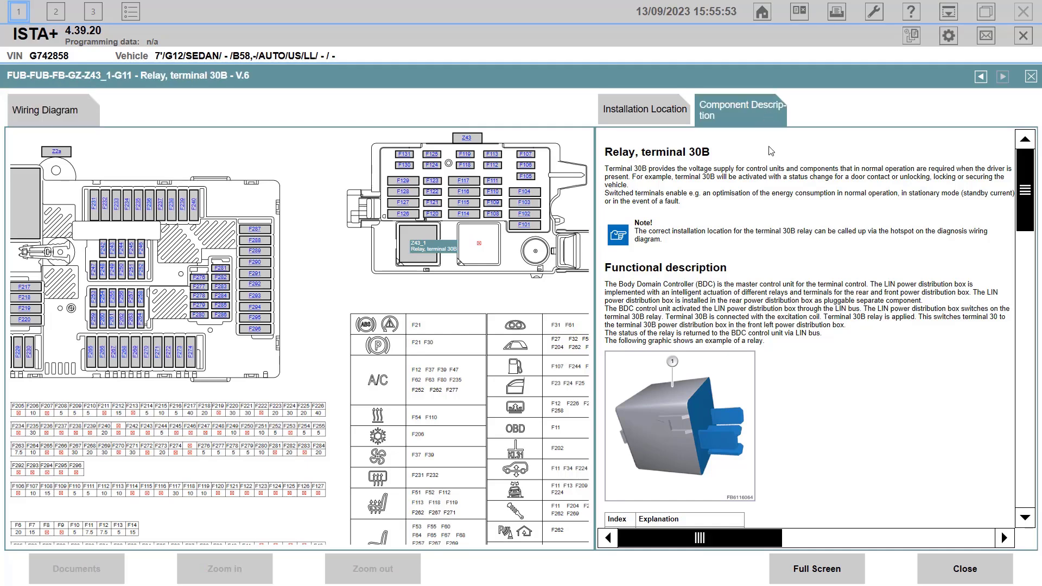
{"action": "scroll", "coordinate": [771, 151], "scroll_direction": "down", "scroll_amount": 10}
{"action": "scroll", "coordinate": [772, 240], "scroll_direction": "down", "scroll_amount": 2}
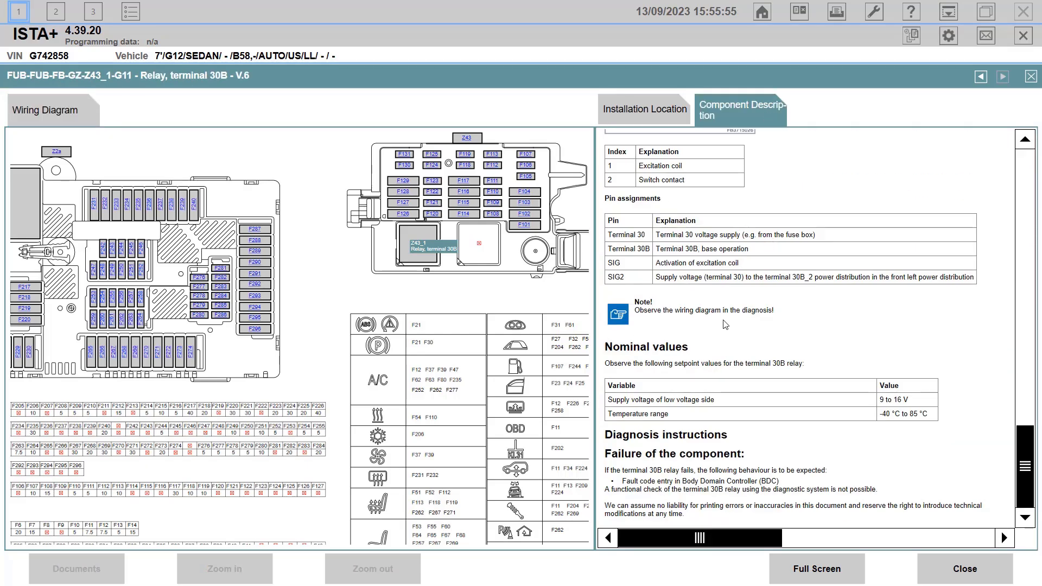
{"action": "left_click", "coordinate": [643, 121]}
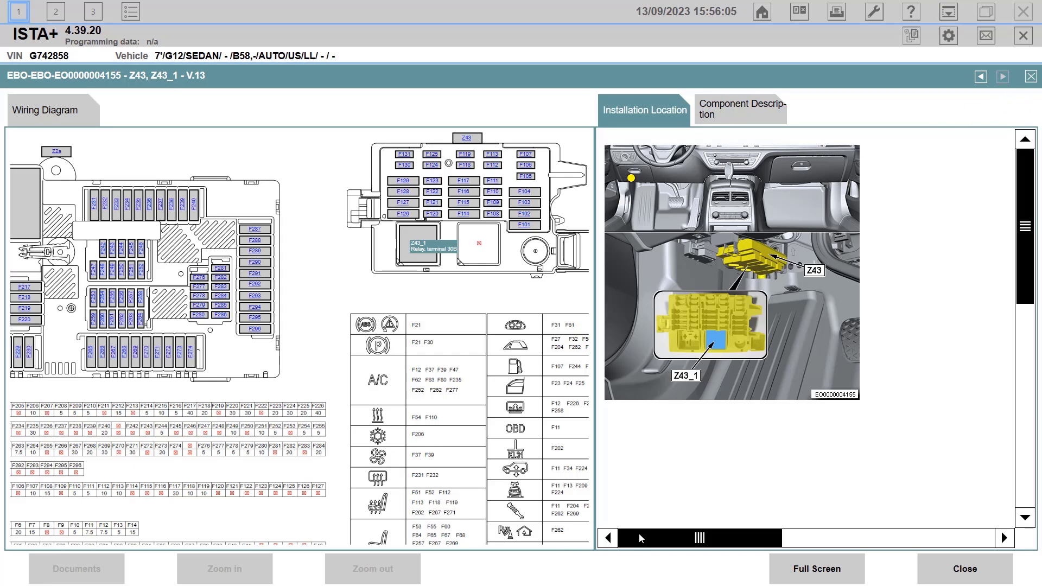
{"action": "mouse_move", "coordinate": [640, 538]}
{"action": "left_mouse_down"}
{"action": "mouse_move", "coordinate": [854, 538]}
{"action": "mouse_move", "coordinate": [640, 538]}
{"action": "left_mouse_up"}
{"action": "left_click", "coordinate": [969, 573]}
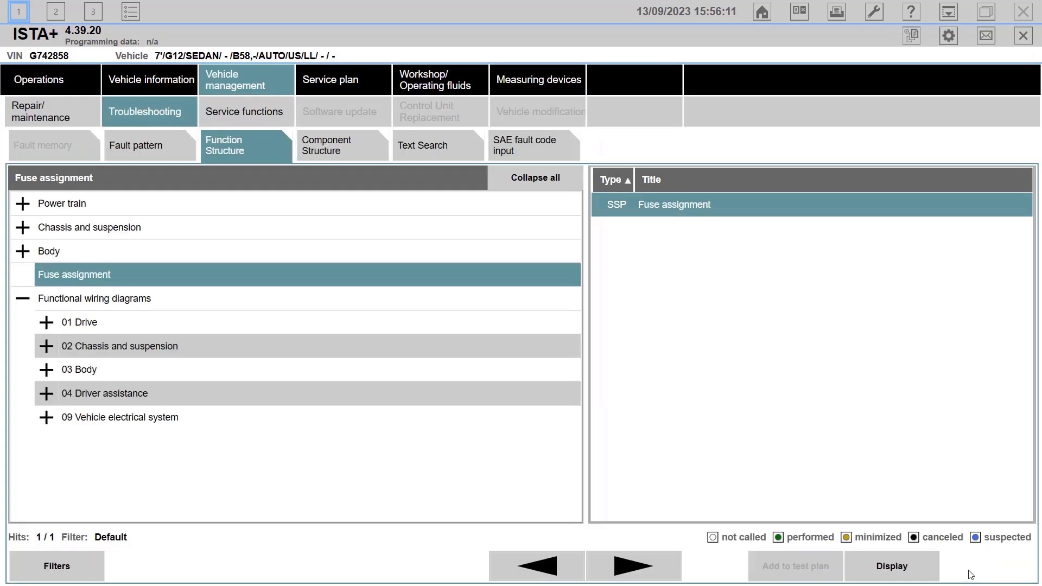
Step: Open the Driving dynamics diagram under functional wiring diagrams 02 Chassis and suspension and enlarge it for inspection
{"action": "left_click", "coordinate": [115, 355]}
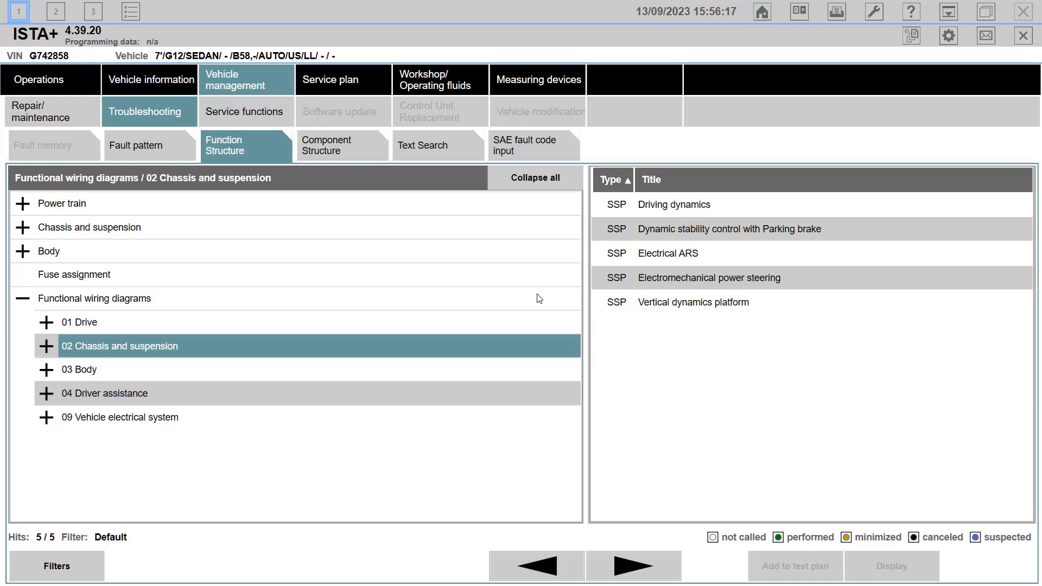
{"action": "double_click", "coordinate": [693, 211]}
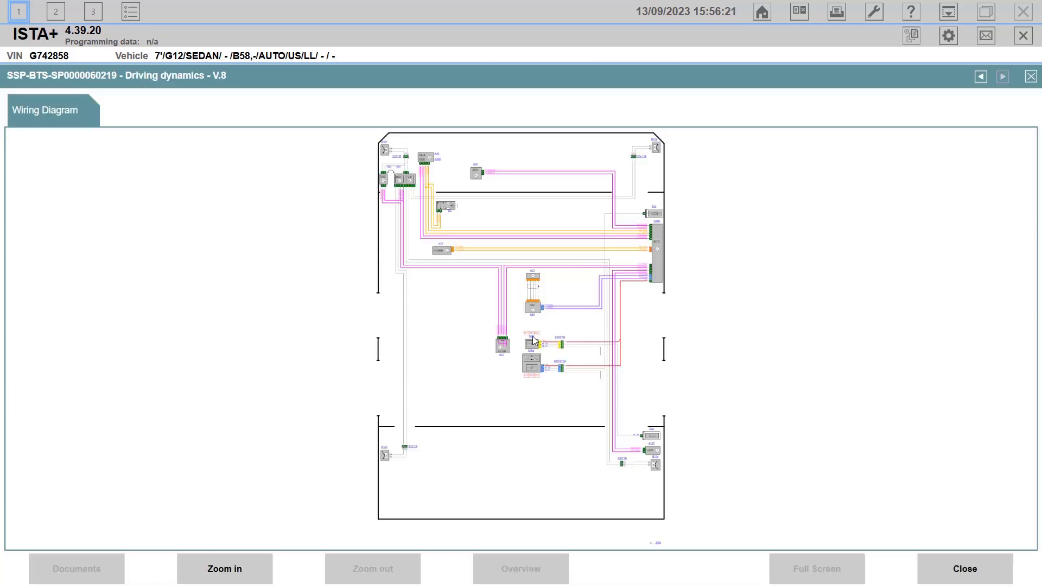
{"action": "left_click", "coordinate": [226, 569]}
{"action": "left_click", "coordinate": [227, 569]}
{"action": "left_click", "coordinate": [227, 569]}
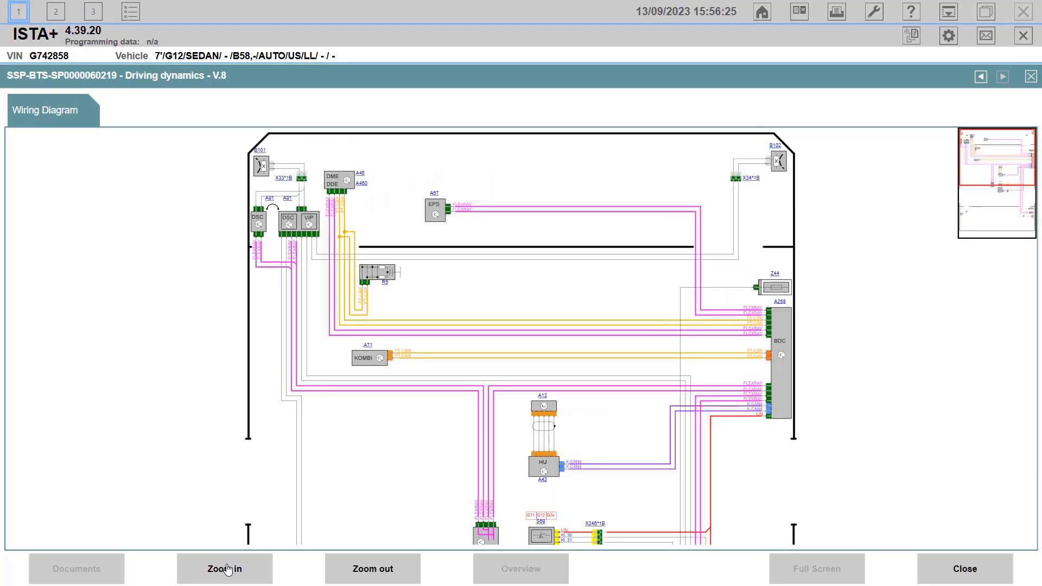
{"action": "left_click", "coordinate": [226, 569]}
{"action": "scroll", "coordinate": [355, 456], "scroll_direction": "down", "scroll_amount": 3}
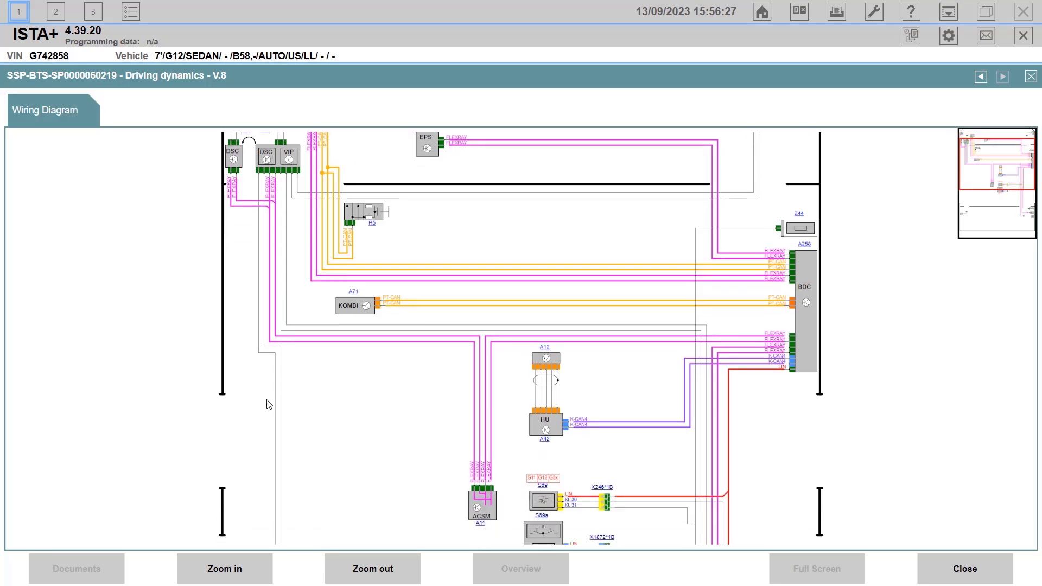
{"action": "scroll", "coordinate": [302, 458], "scroll_direction": "up", "scroll_amount": 3}
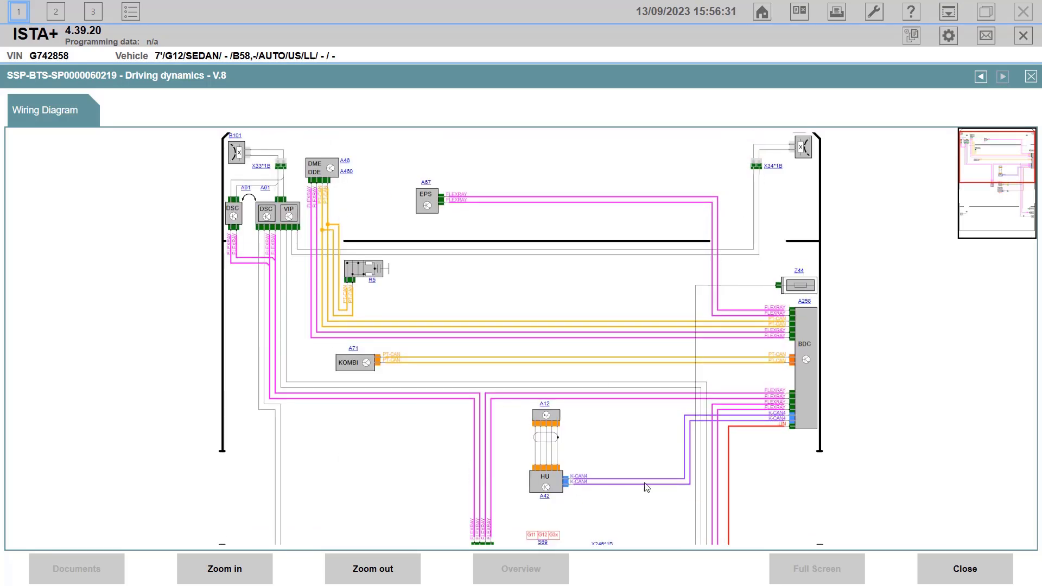
Step: Review the pin assignments of Body Domain Controller A258 and display its installation location
{"action": "left_click", "coordinate": [804, 303]}
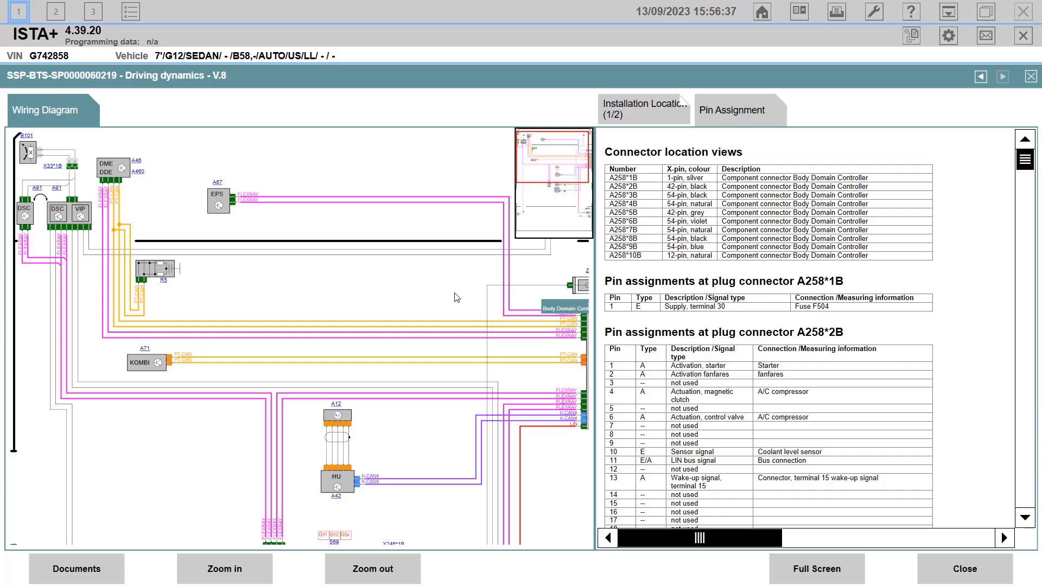
{"action": "scroll", "coordinate": [690, 272], "scroll_direction": "down", "scroll_amount": 15}
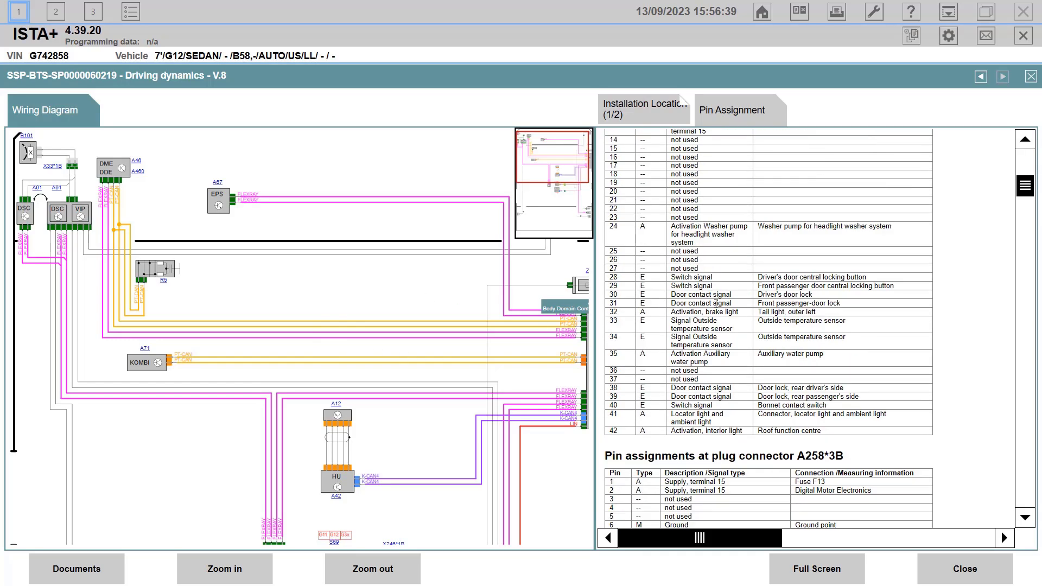
{"action": "scroll", "coordinate": [732, 360], "scroll_direction": "down", "scroll_amount": 20}
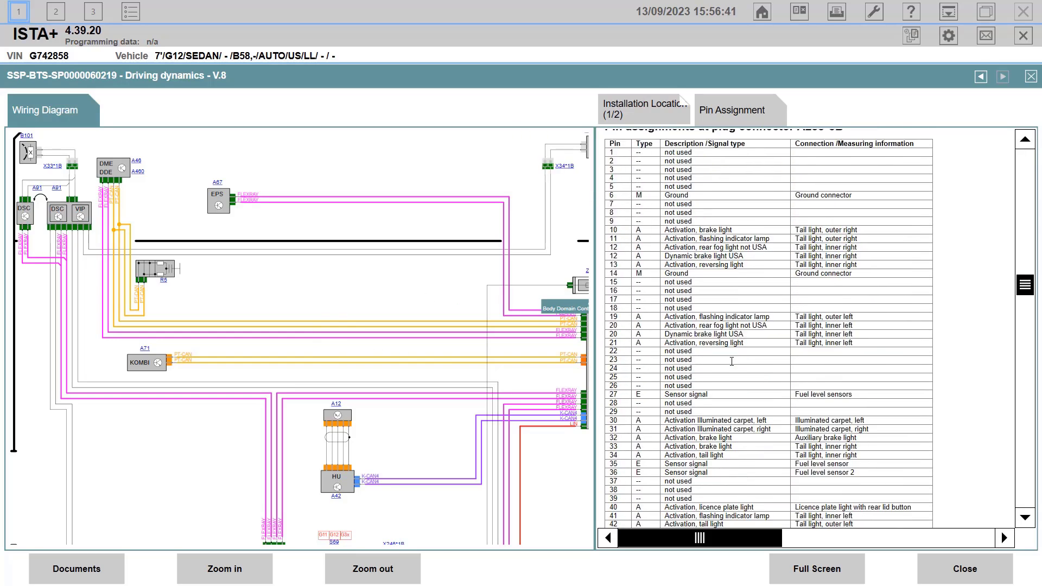
{"action": "scroll", "coordinate": [732, 361], "scroll_direction": "down", "scroll_amount": 10}
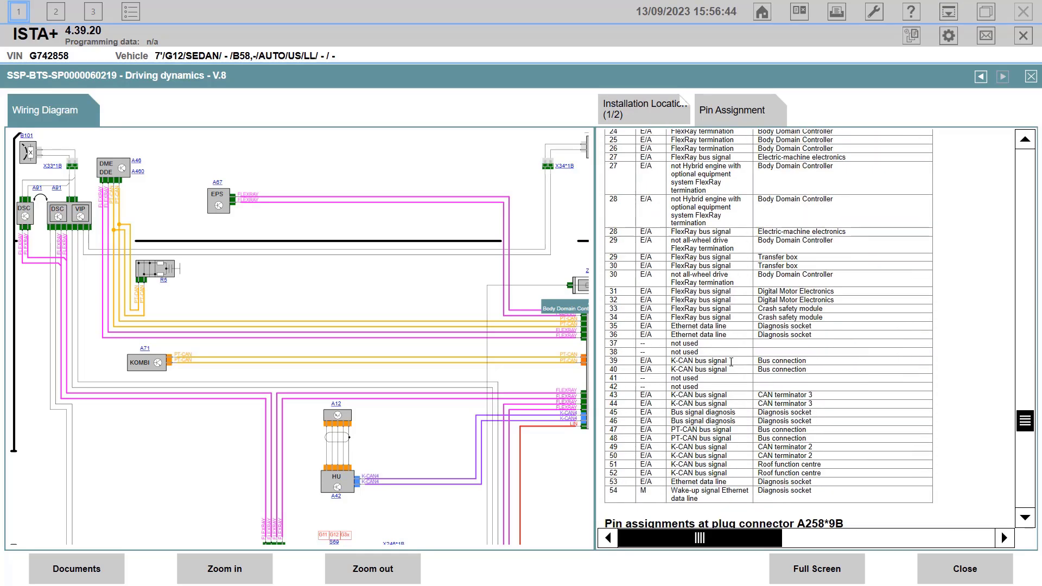
{"action": "left_click", "coordinate": [642, 119]}
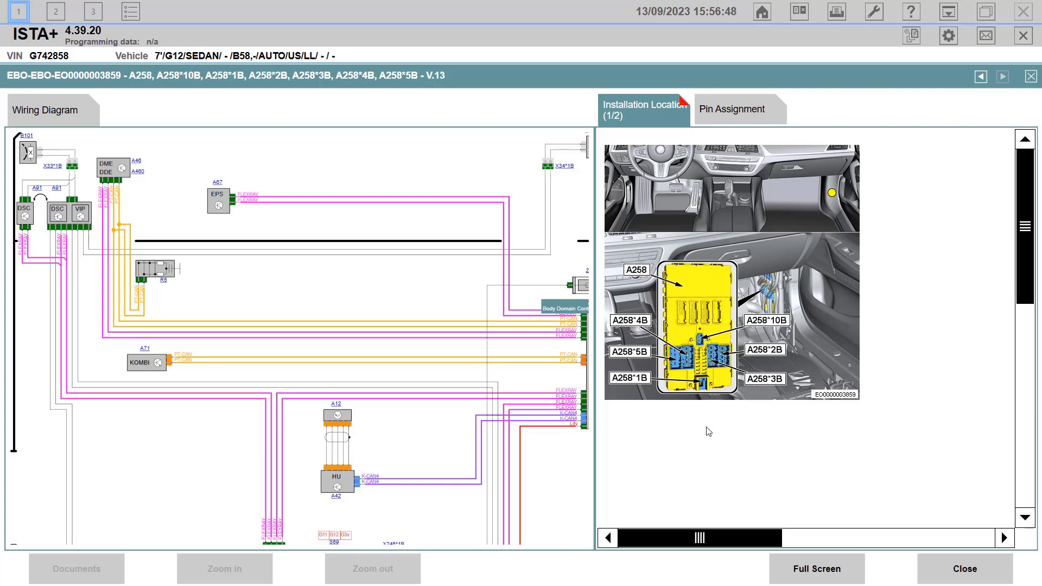
Step: Open the A42 Headunit wiring diagram from the driving dynamics diagram and enlarge it
{"action": "left_click", "coordinate": [336, 495]}
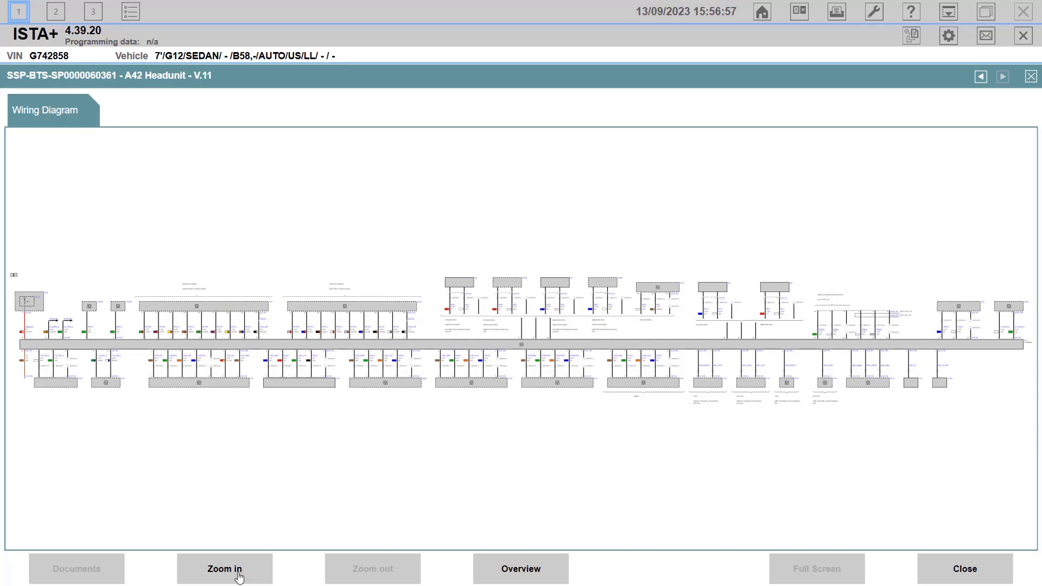
{"action": "left_click", "coordinate": [239, 575]}
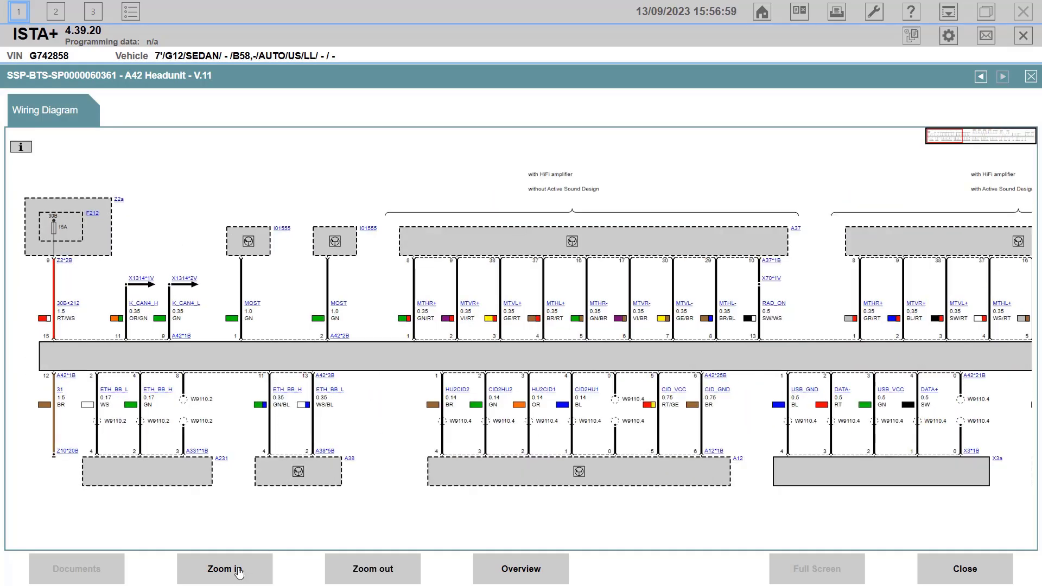
{"action": "left_click", "coordinate": [239, 572]}
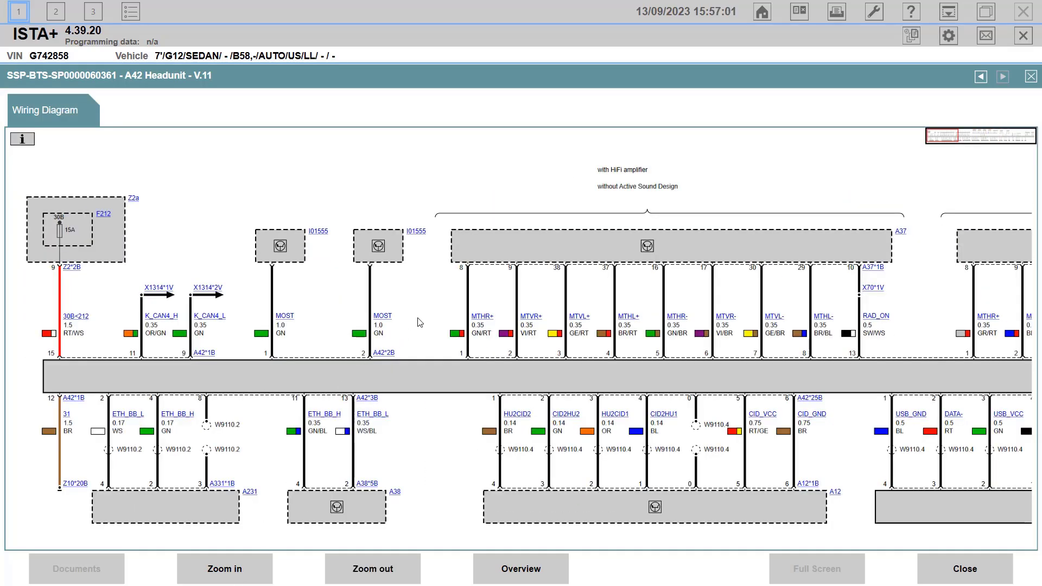
Step: Examine the headunit's connections along the length of the wiring diagram and return to its beginning
{"action": "left_click_drag", "start_coordinate": [418, 320], "coordinate": [205, 275]}
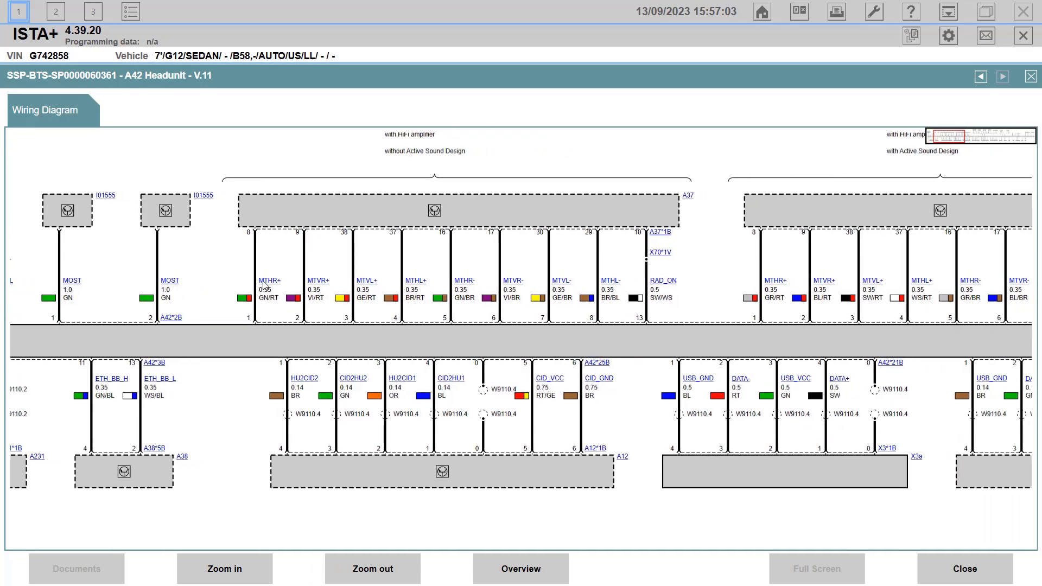
{"action": "left_click_drag", "start_coordinate": [470, 298], "coordinate": [235, 320]}
{"action": "left_click_drag", "start_coordinate": [483, 327], "coordinate": [298, 301]}
{"action": "mouse_move", "coordinate": [586, 304]}
{"action": "left_mouse_down"}
{"action": "mouse_move", "coordinate": [429, 293]}
{"action": "mouse_move", "coordinate": [323, 304]}
{"action": "left_mouse_up"}
{"action": "mouse_move", "coordinate": [519, 297]}
{"action": "left_mouse_down"}
{"action": "mouse_move", "coordinate": [347, 298]}
{"action": "mouse_move", "coordinate": [521, 291]}
{"action": "mouse_move", "coordinate": [419, 287]}
{"action": "left_mouse_up"}
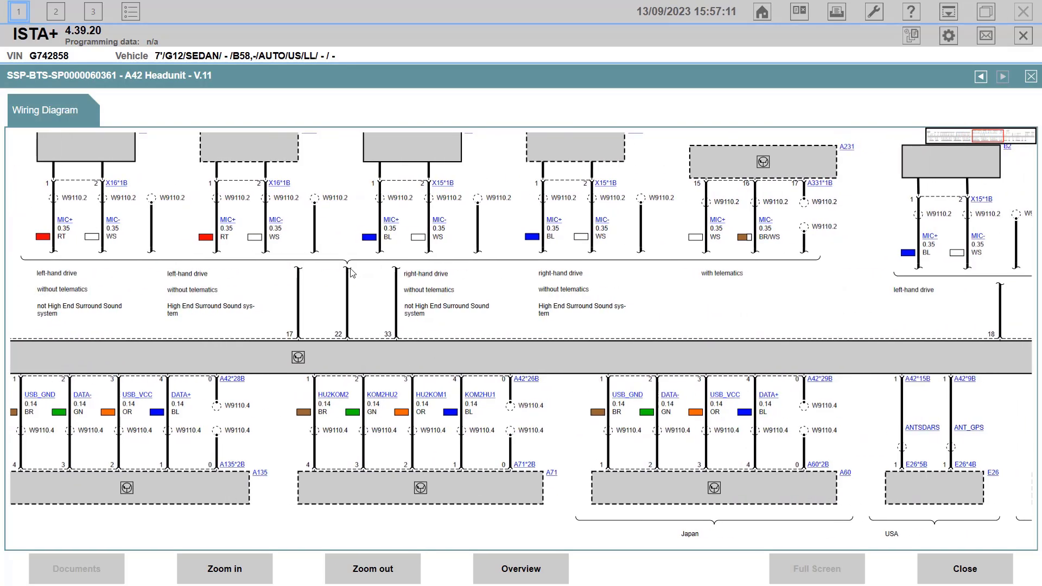
{"action": "left_click_drag", "start_coordinate": [47, 245], "coordinate": [118, 264]}
{"action": "left_click_drag", "start_coordinate": [207, 320], "coordinate": [783, 367]}
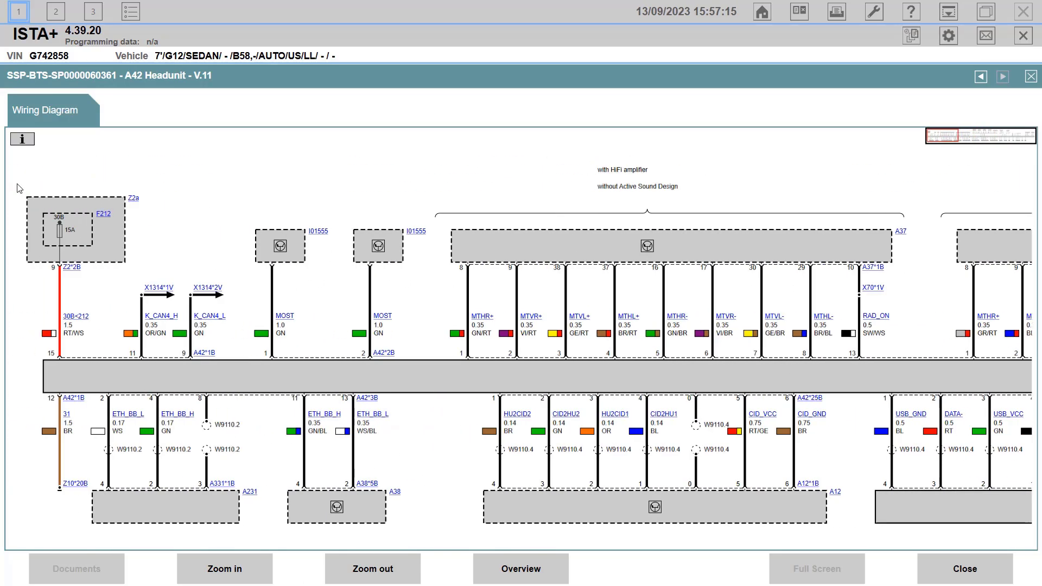
Step: Read the wiring diagram help, through to the explanation of the overview function, and close the headunit document
{"action": "left_click", "coordinate": [22, 140]}
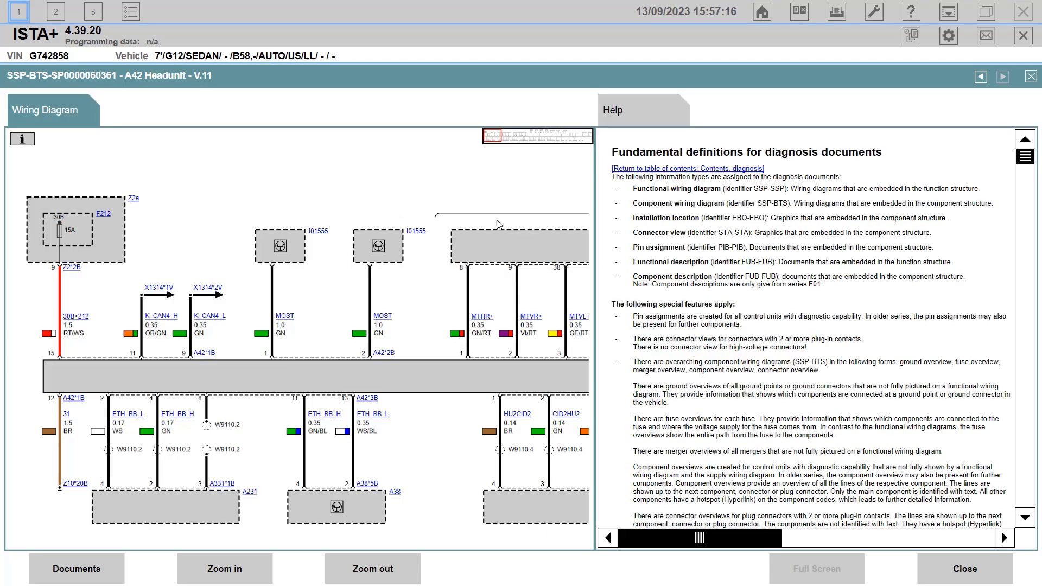
{"action": "scroll", "coordinate": [652, 214], "scroll_direction": "down", "scroll_amount": 15}
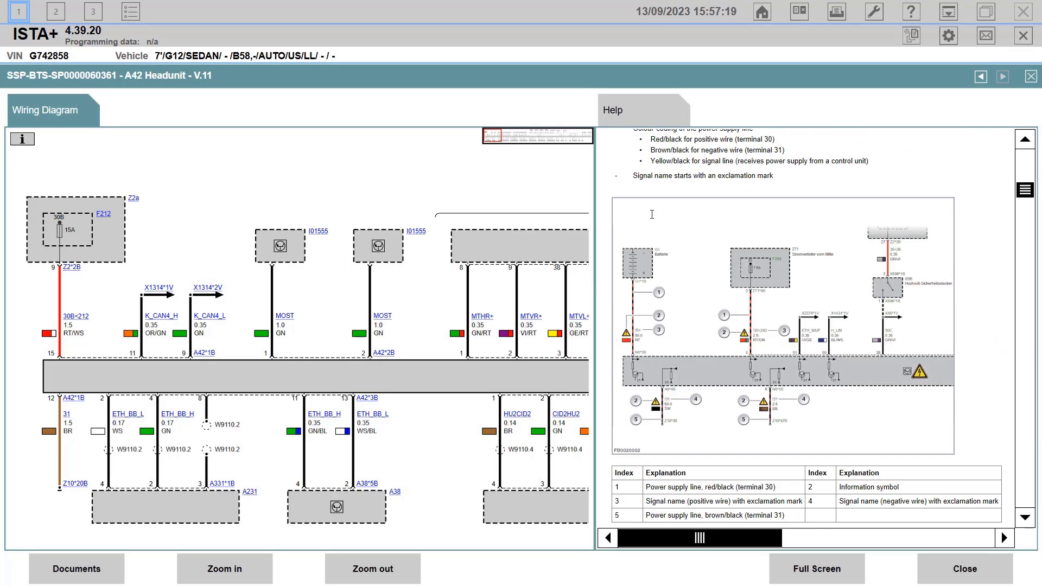
{"action": "scroll", "coordinate": [652, 215], "scroll_direction": "down", "scroll_amount": 15}
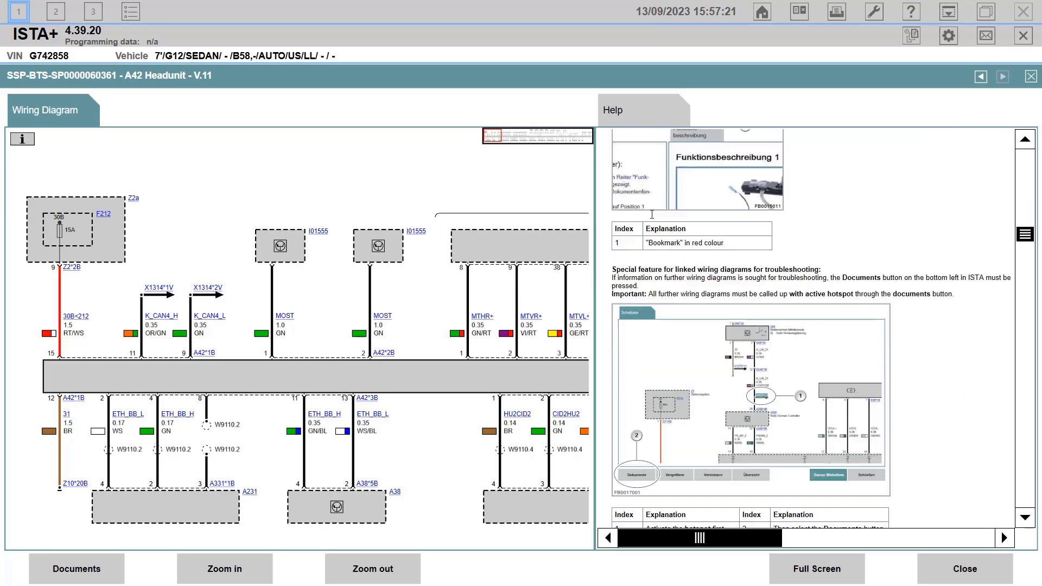
{"action": "scroll", "coordinate": [651, 214], "scroll_direction": "down", "scroll_amount": 20}
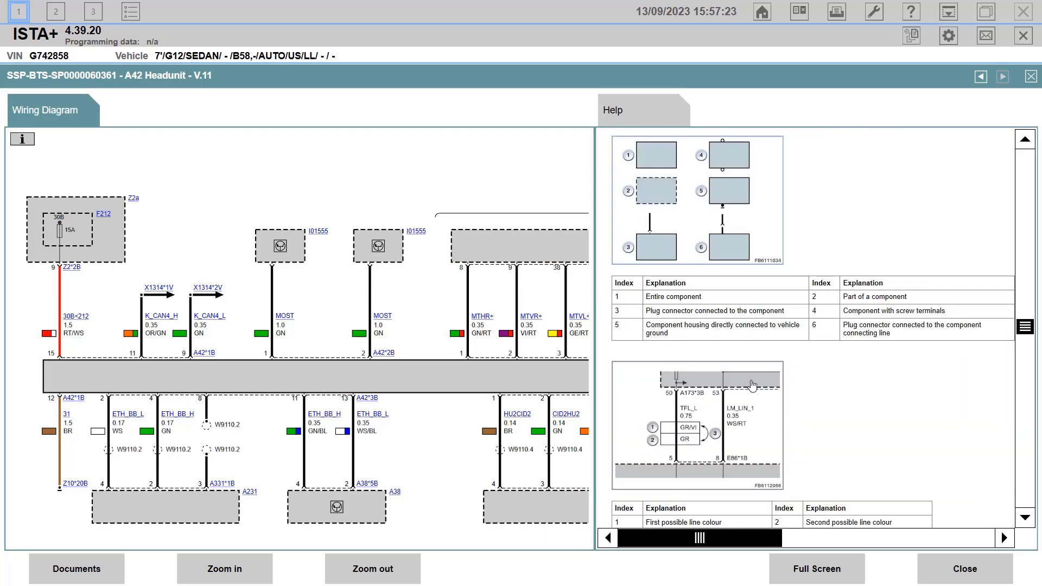
{"action": "scroll", "coordinate": [767, 395], "scroll_direction": "down", "scroll_amount": 20}
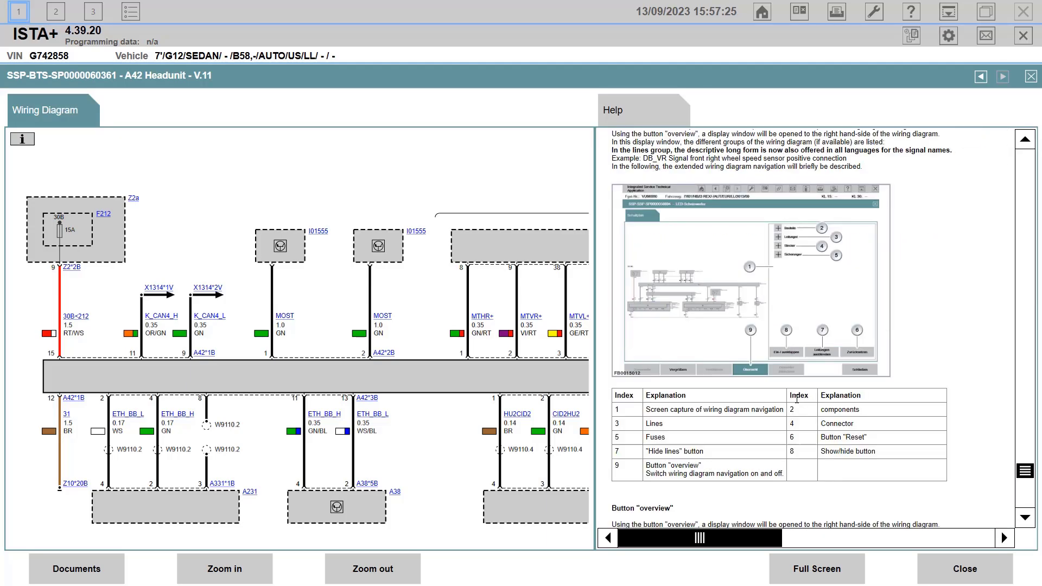
{"action": "left_click", "coordinate": [965, 570]}
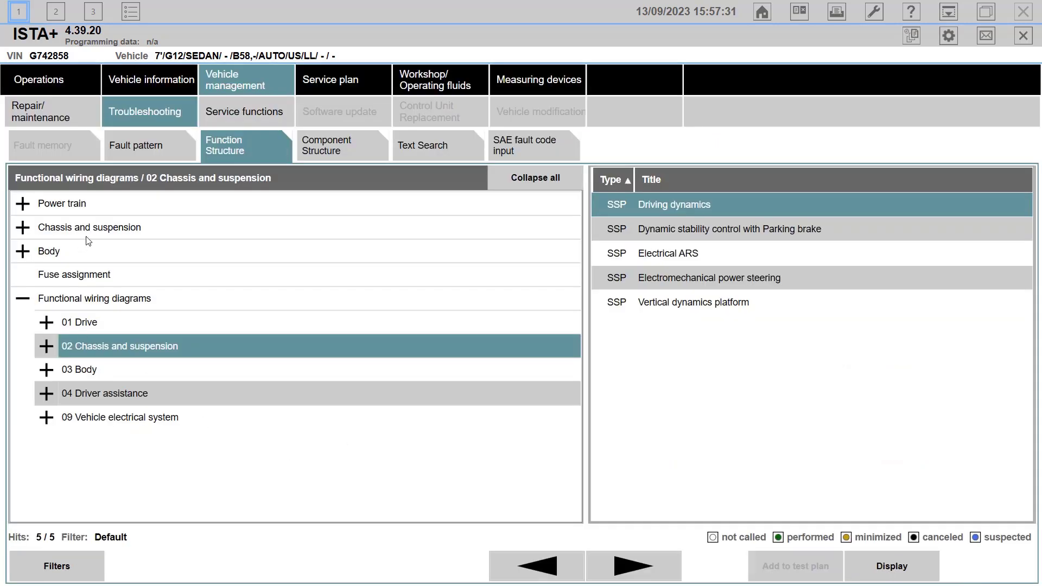
Step: Find Steering column adjustment under Chassis and suspension / Steering and open Diagnosis on the local interconnect network bus
{"action": "left_click", "coordinate": [22, 230]}
{"action": "left_click", "coordinate": [46, 251]}
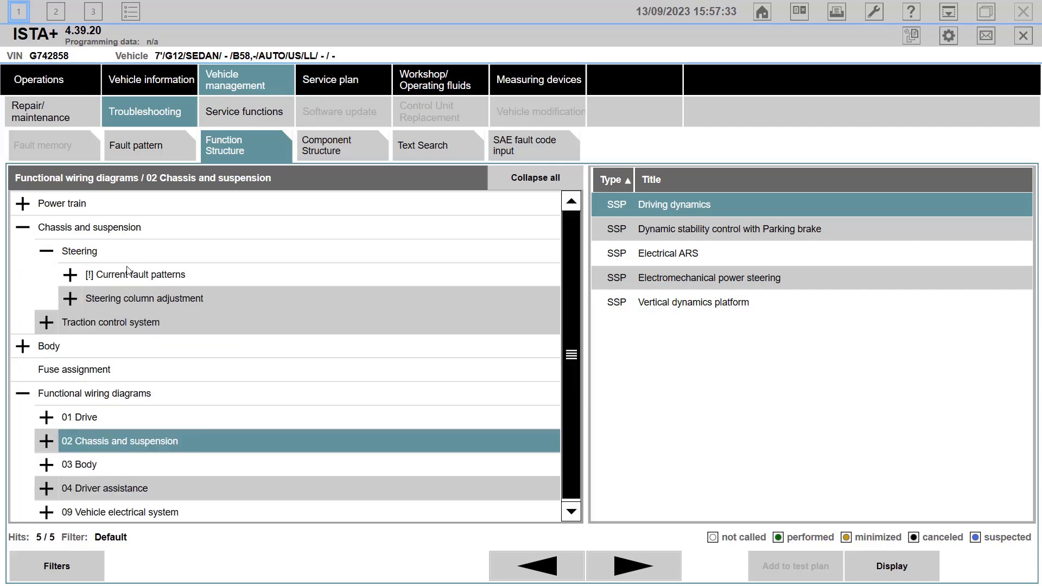
{"action": "left_click", "coordinate": [148, 300]}
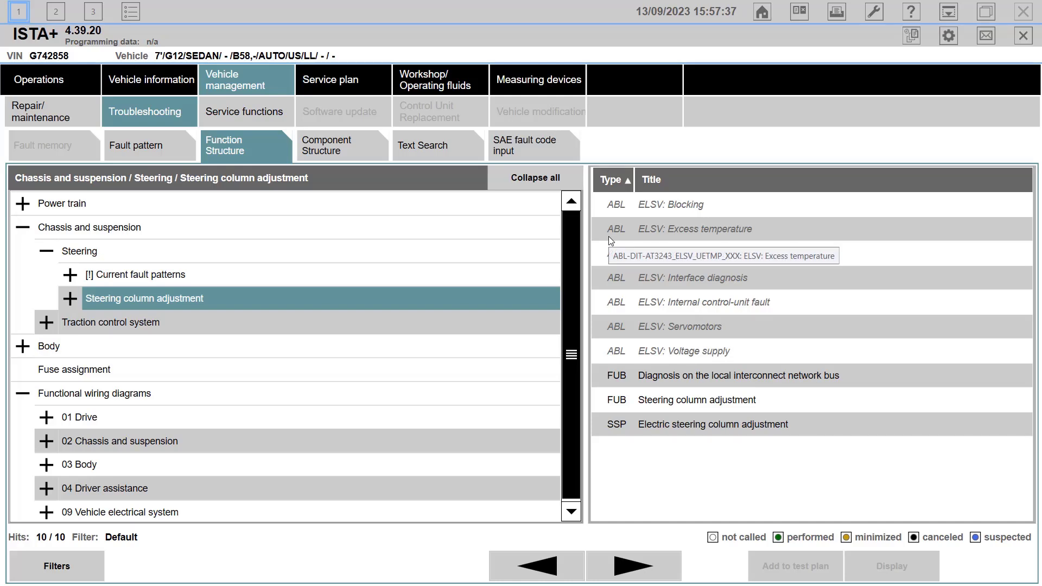
{"action": "left_click", "coordinate": [706, 380]}
{"action": "double_click", "coordinate": [705, 378]}
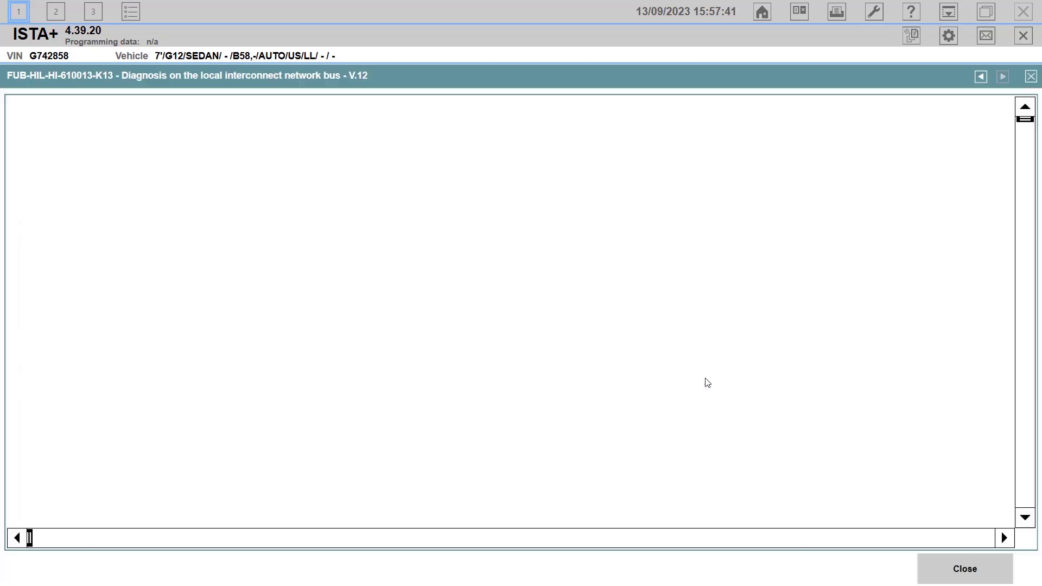
Step: Examine the LIN bus oscilloscope measurement examples in the diagnosis document and close it
{"action": "scroll", "coordinate": [227, 361], "scroll_direction": "down", "scroll_amount": 10}
{"action": "scroll", "coordinate": [227, 361], "scroll_direction": "down", "scroll_amount": 3}
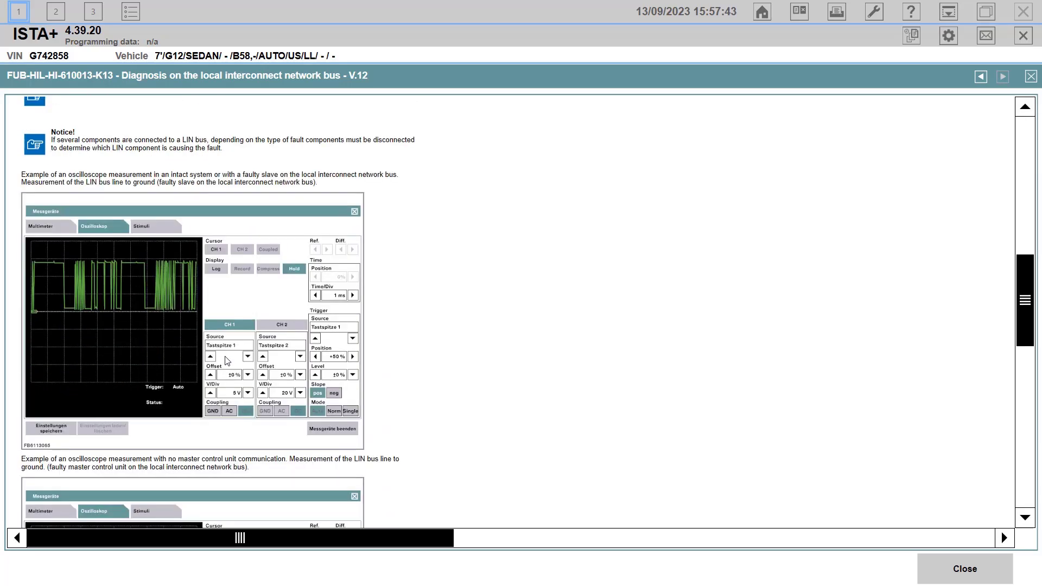
{"action": "scroll", "coordinate": [228, 402], "scroll_direction": "down", "scroll_amount": 1}
{"action": "scroll", "coordinate": [400, 386], "scroll_direction": "down", "scroll_amount": 4}
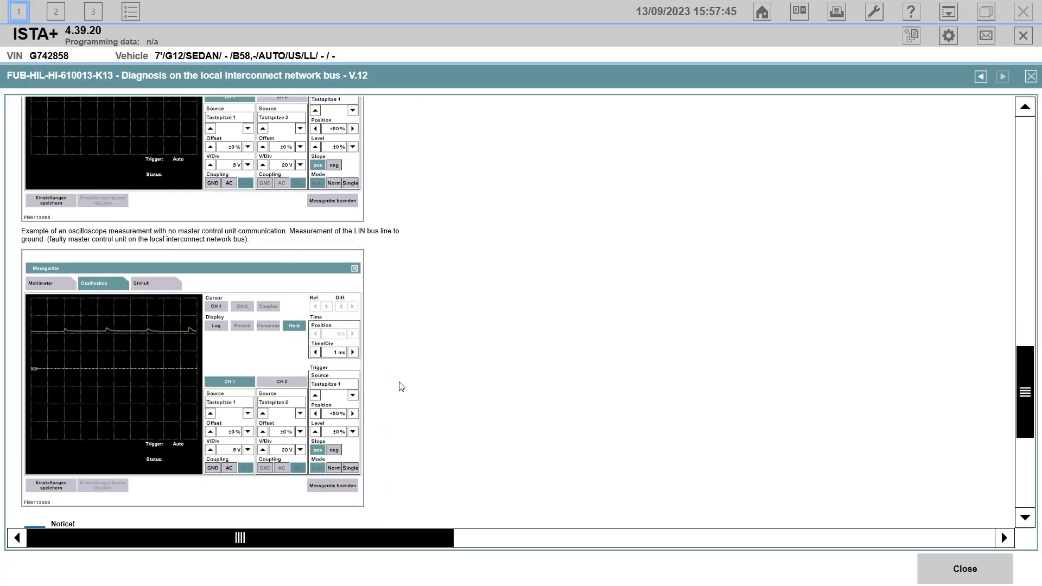
{"action": "left_click", "coordinate": [992, 576]}
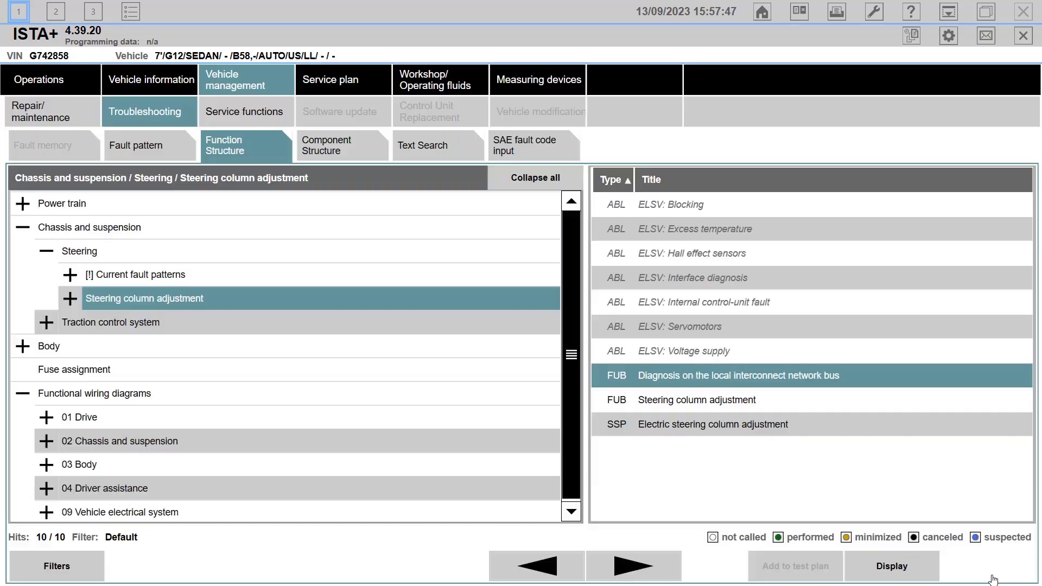
Step: Close the current vehicle operation and exit the diagnostic program
{"action": "left_click", "coordinate": [1024, 37]}
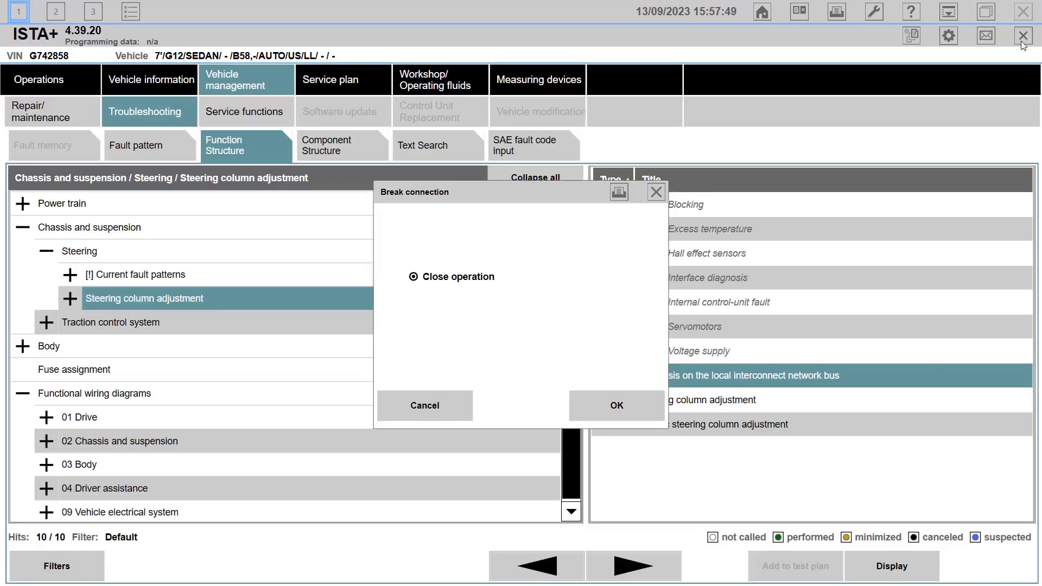
{"action": "left_click", "coordinate": [636, 417]}
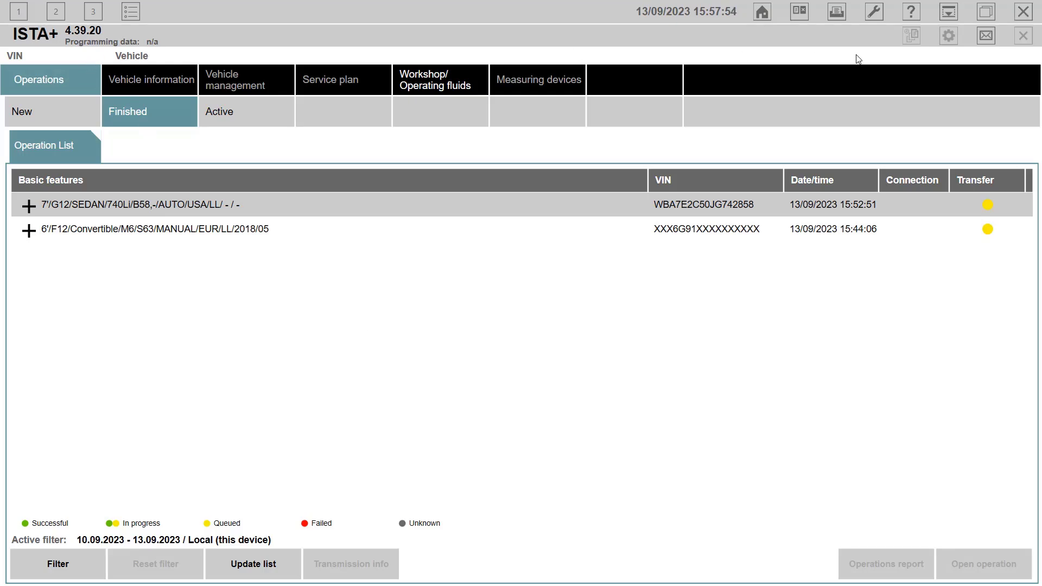
{"action": "left_click", "coordinate": [1024, 11]}
{"action": "left_click", "coordinate": [623, 414]}
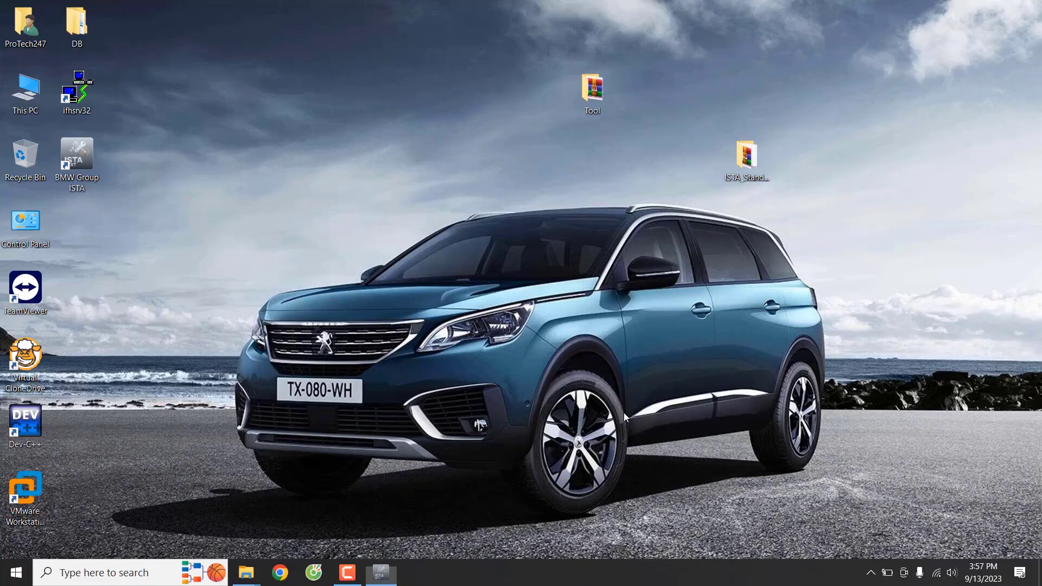